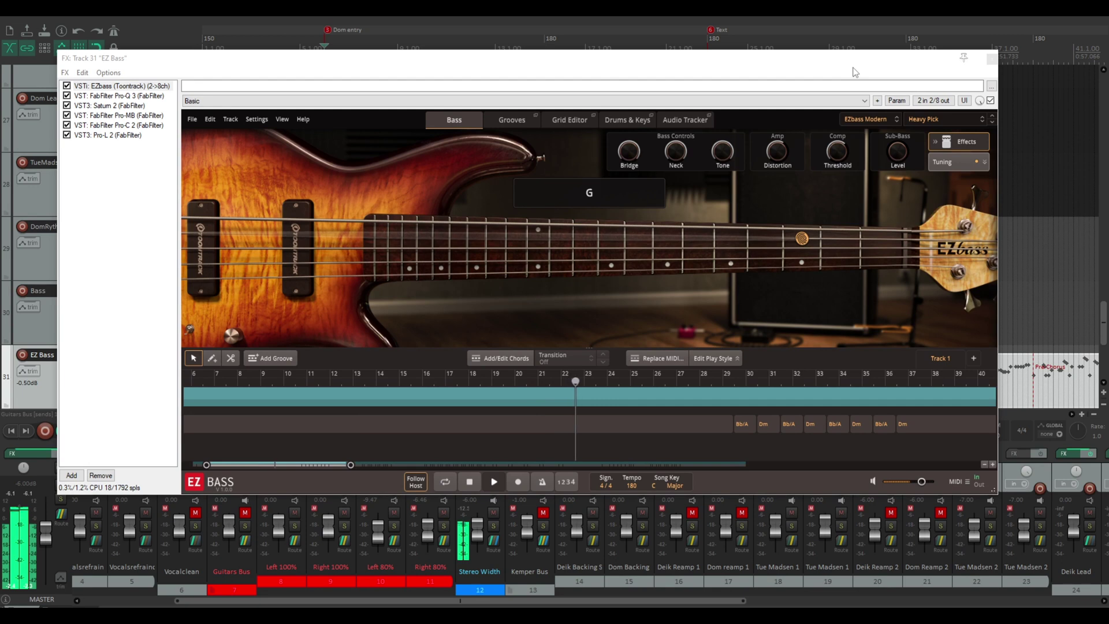
Stop playback, switch to Guitar Pro, solo the fourth track (Acoustic Bass) and view the available export formats.
{"action": "key", "text": "space"}
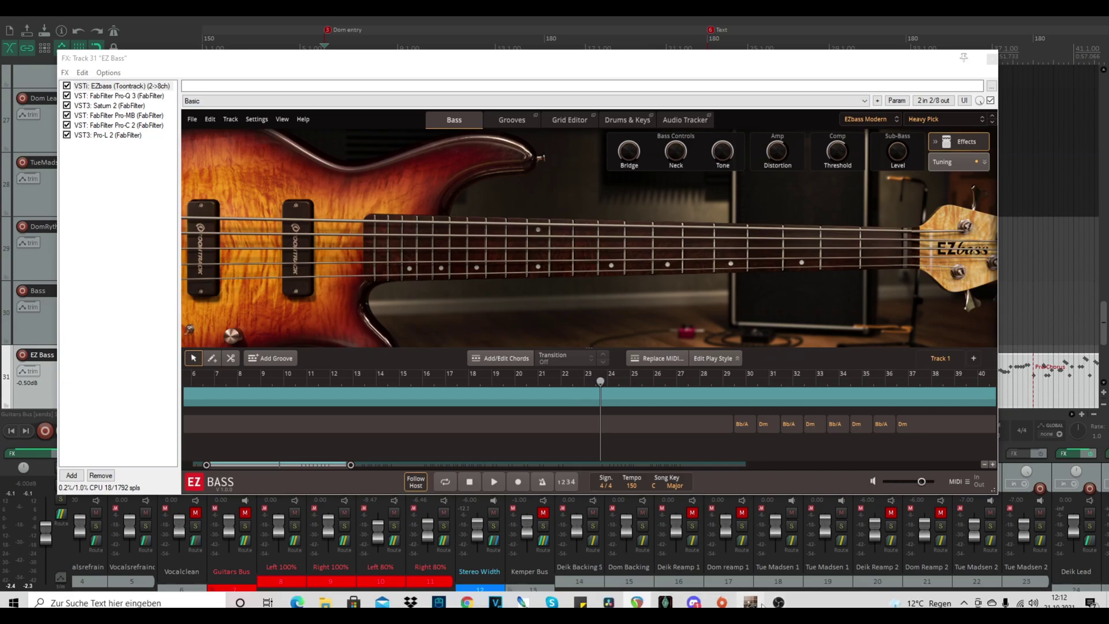
{"action": "left_click", "coordinate": [778, 602]}
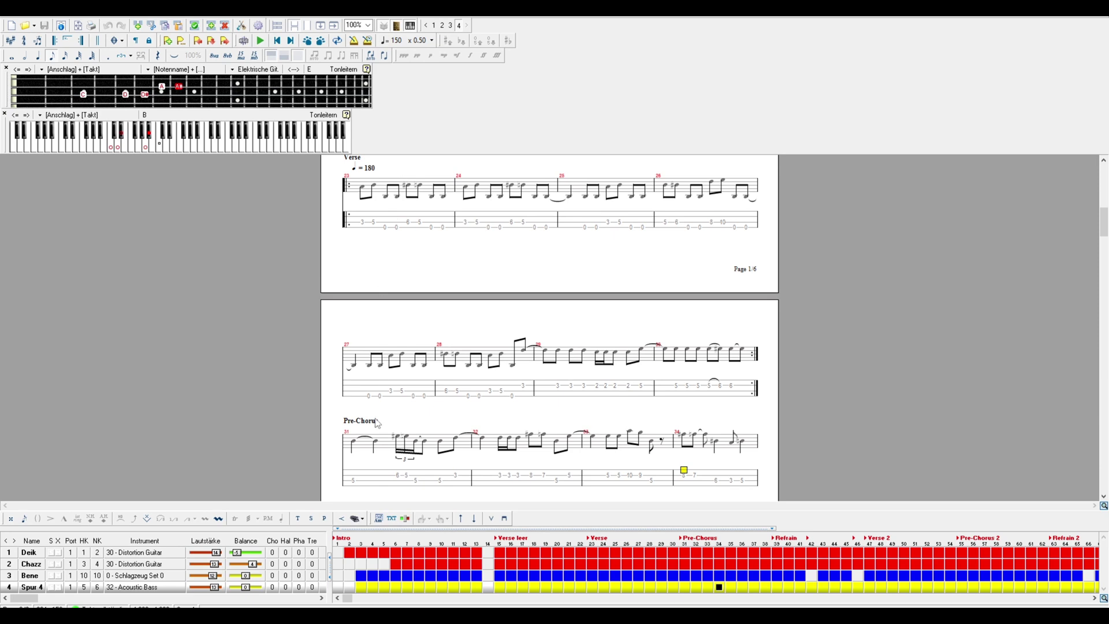
{"action": "left_click", "coordinate": [52, 586]}
{"action": "left_click", "coordinate": [6, 22]}
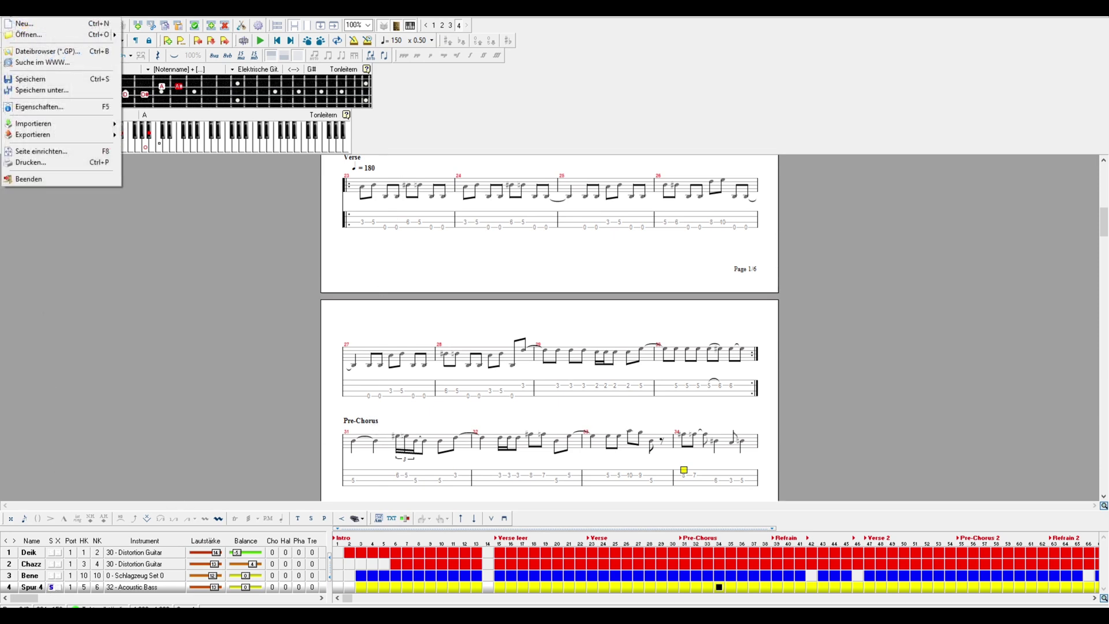
{"action": "mouse_move", "coordinate": [55, 134]}
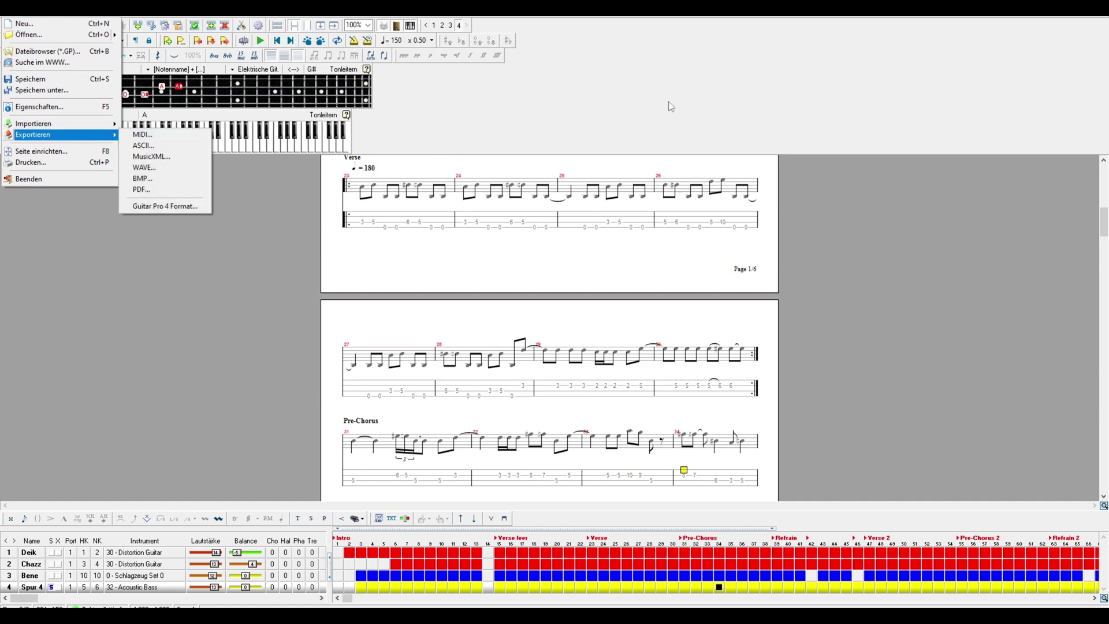
{"action": "left_click", "coordinate": [705, 101]}
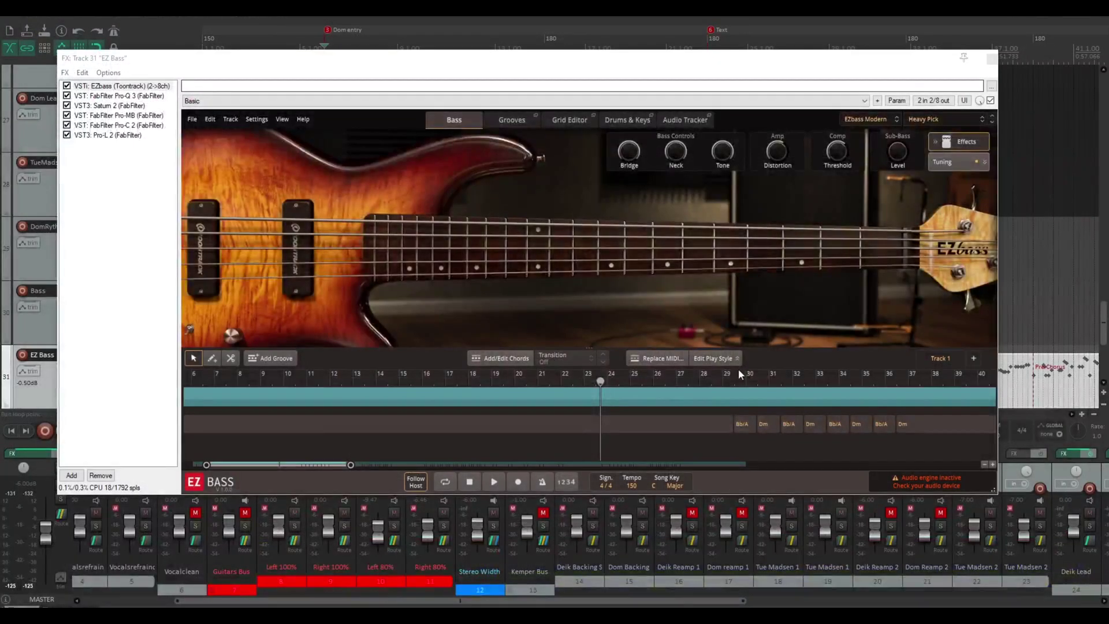
Open the EZ Bass track's MIDI take and audition the C2 notes at measures 23 and 24.
{"action": "left_click", "coordinate": [991, 59]}
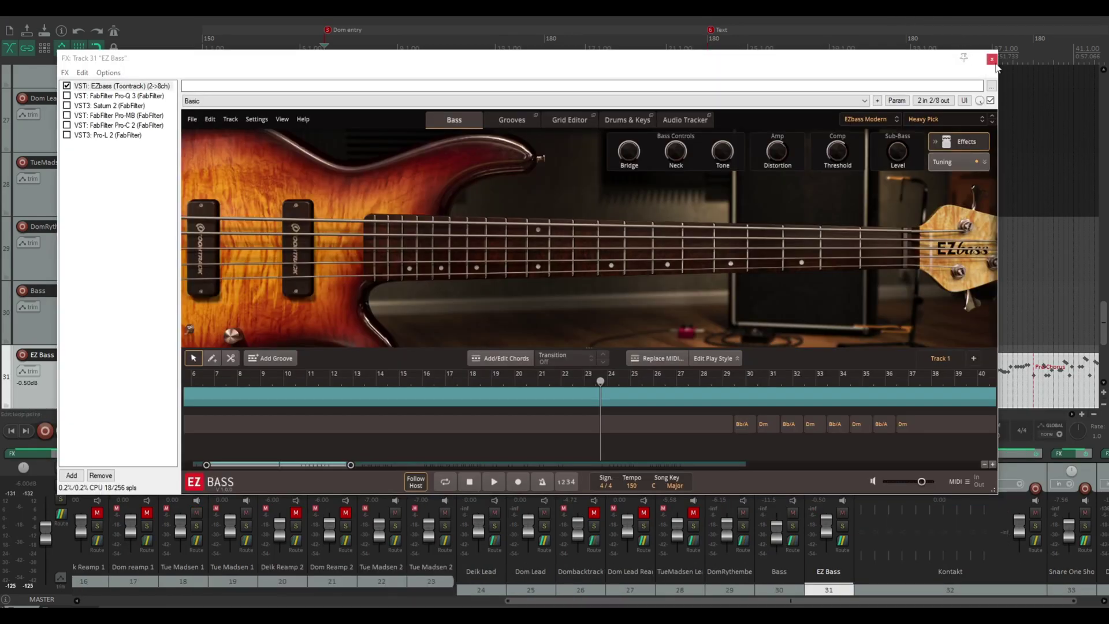
{"action": "left_click", "coordinate": [994, 58]}
{"action": "double_click", "coordinate": [435, 386]}
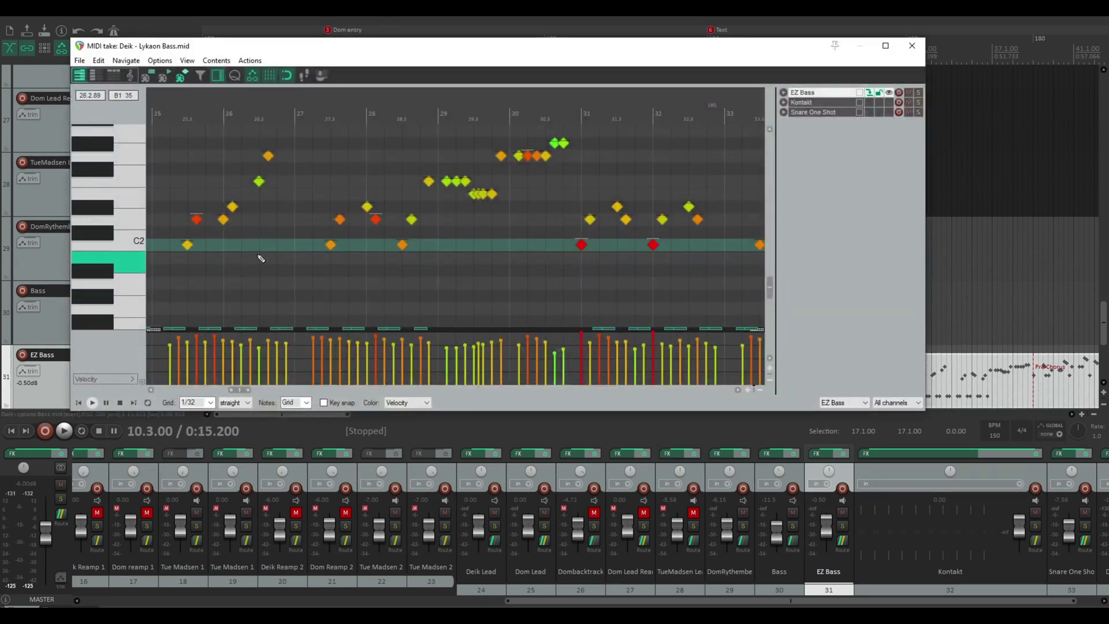
{"action": "mouse_move", "coordinate": [240, 390]}
{"action": "left_mouse_down"}
{"action": "mouse_move", "coordinate": [211, 389]}
{"action": "mouse_move", "coordinate": [227, 390]}
{"action": "left_mouse_up"}
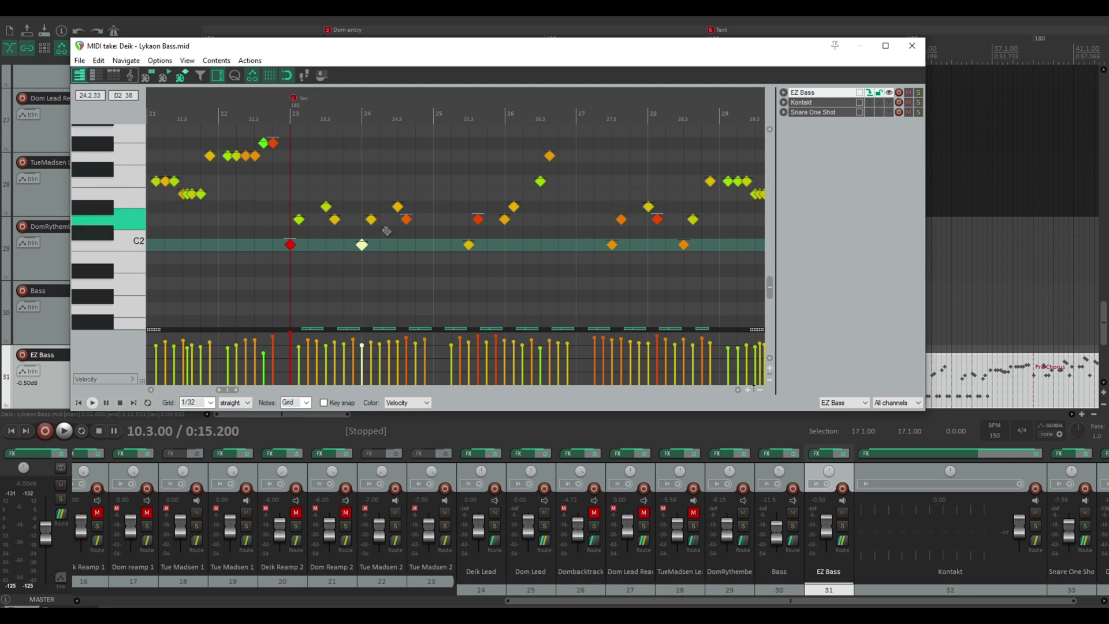
{"action": "left_click", "coordinate": [292, 245]}
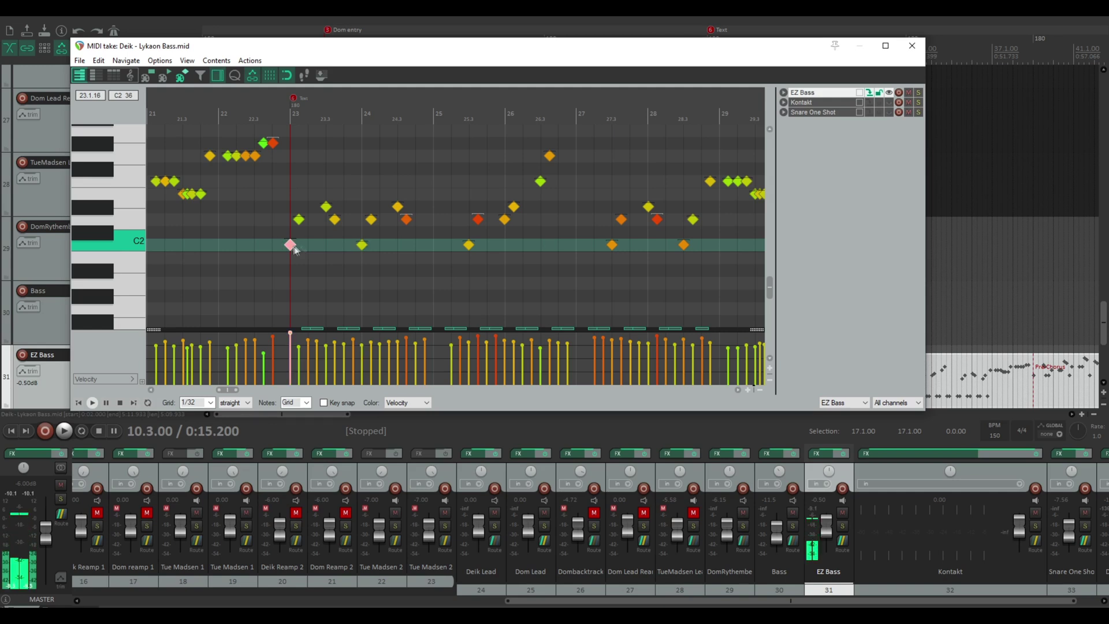
{"action": "left_click", "coordinate": [361, 245]}
Set the velocity of the C2 notes to 127 at measure 23 and 96 at measure 24.
{"action": "left_click", "coordinate": [291, 244]}
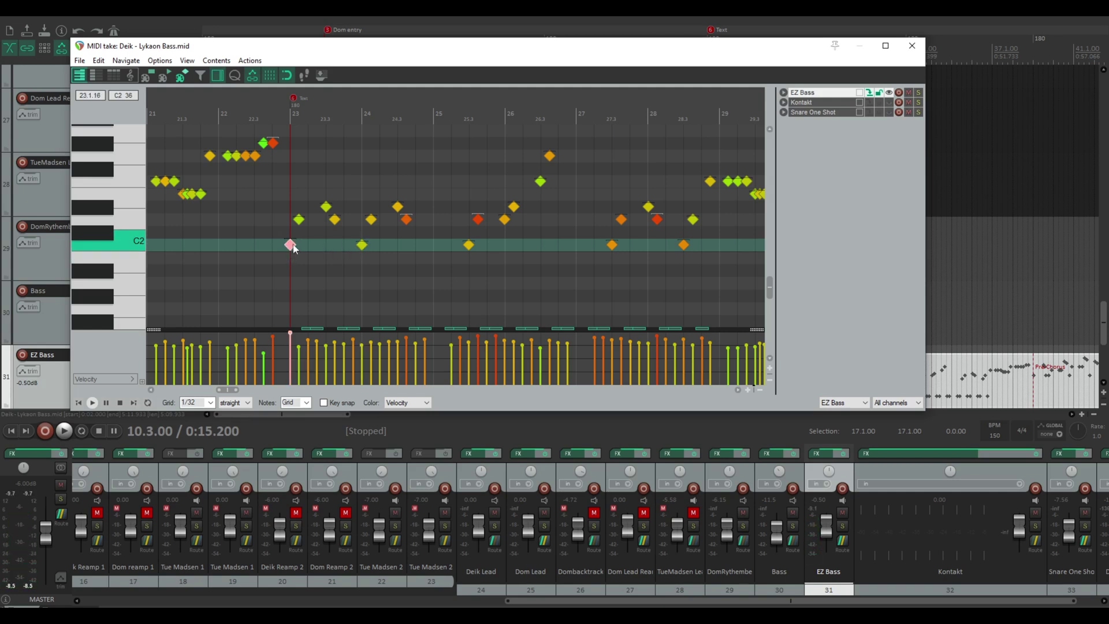
{"action": "right_click", "coordinate": [291, 245]}
{"action": "mouse_move", "coordinate": [498, 509]}
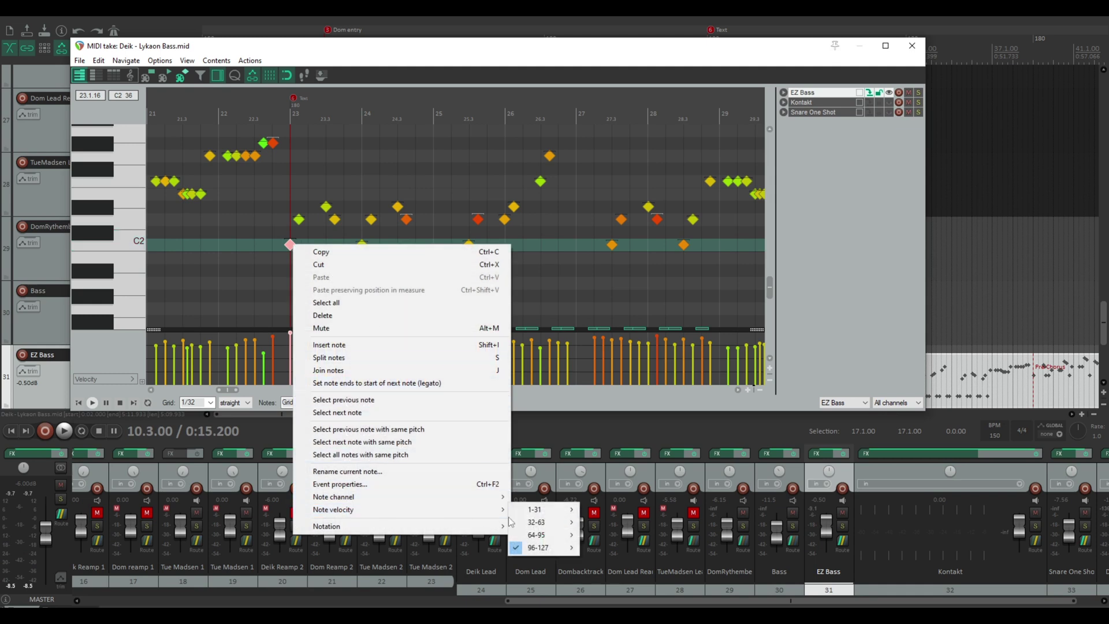
{"action": "mouse_move", "coordinate": [552, 549]}
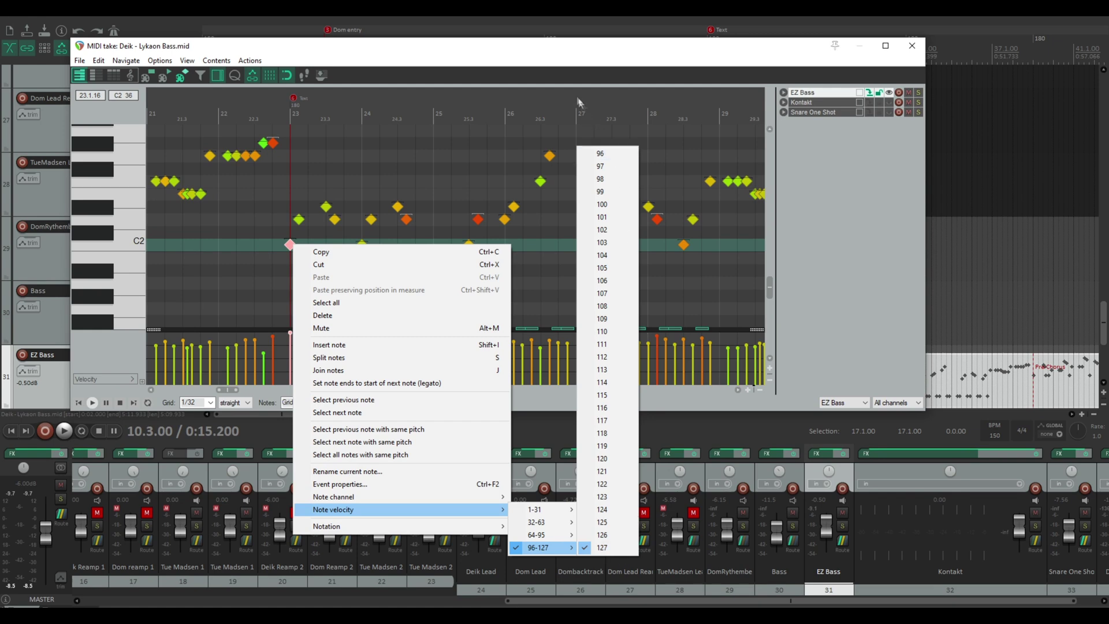
{"action": "left_click", "coordinate": [615, 552]}
{"action": "right_click", "coordinate": [362, 245]}
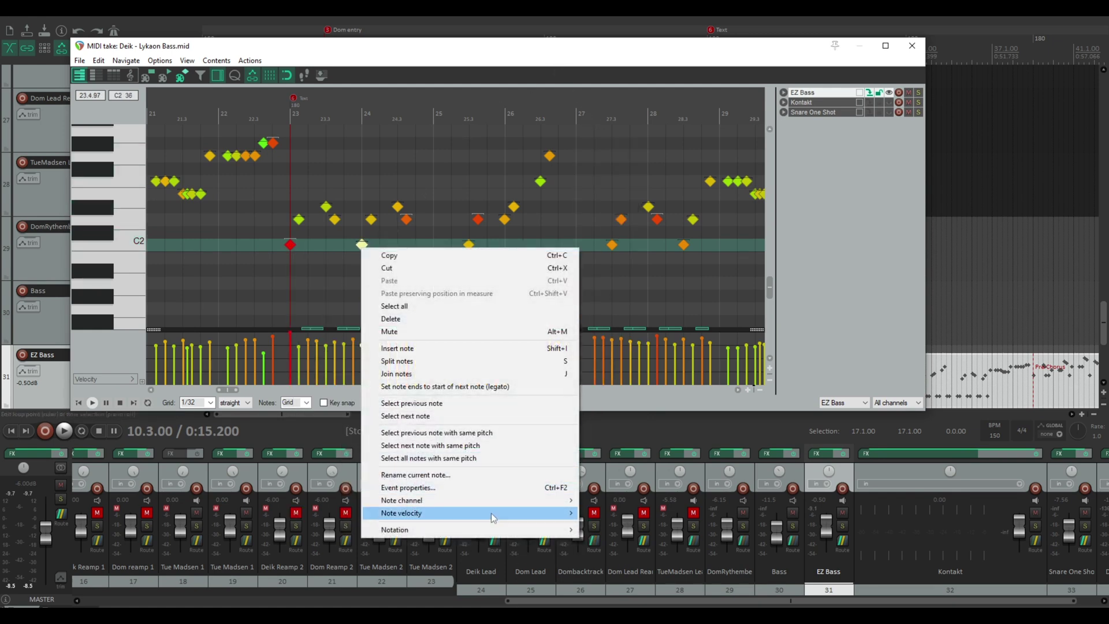
{"action": "mouse_move", "coordinate": [495, 514]}
{"action": "mouse_move", "coordinate": [614, 553]}
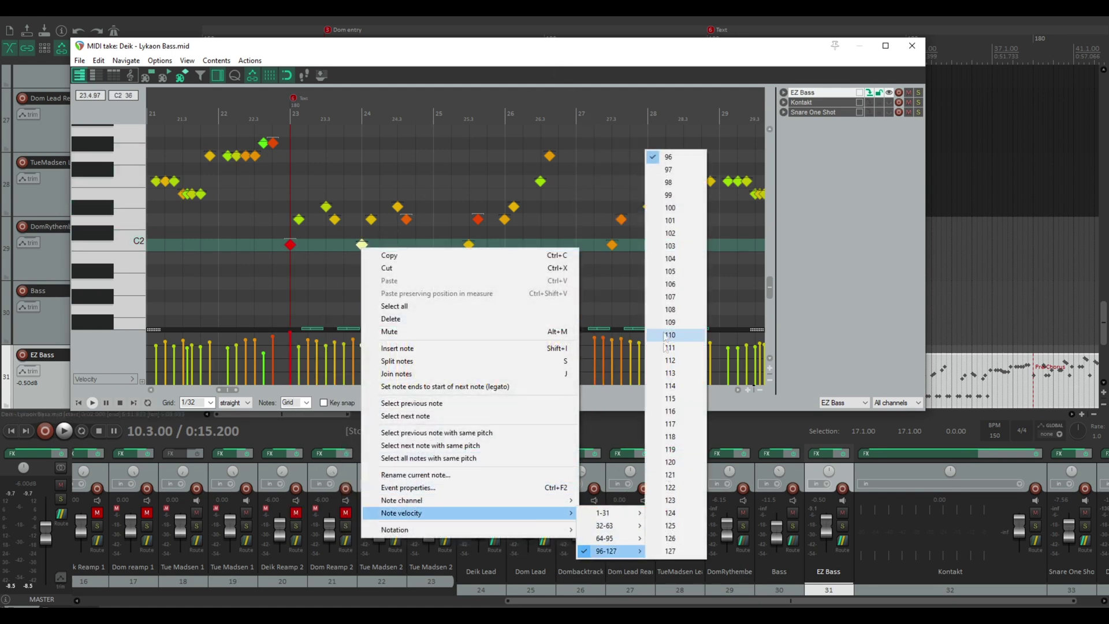
{"action": "left_click", "coordinate": [680, 158]}
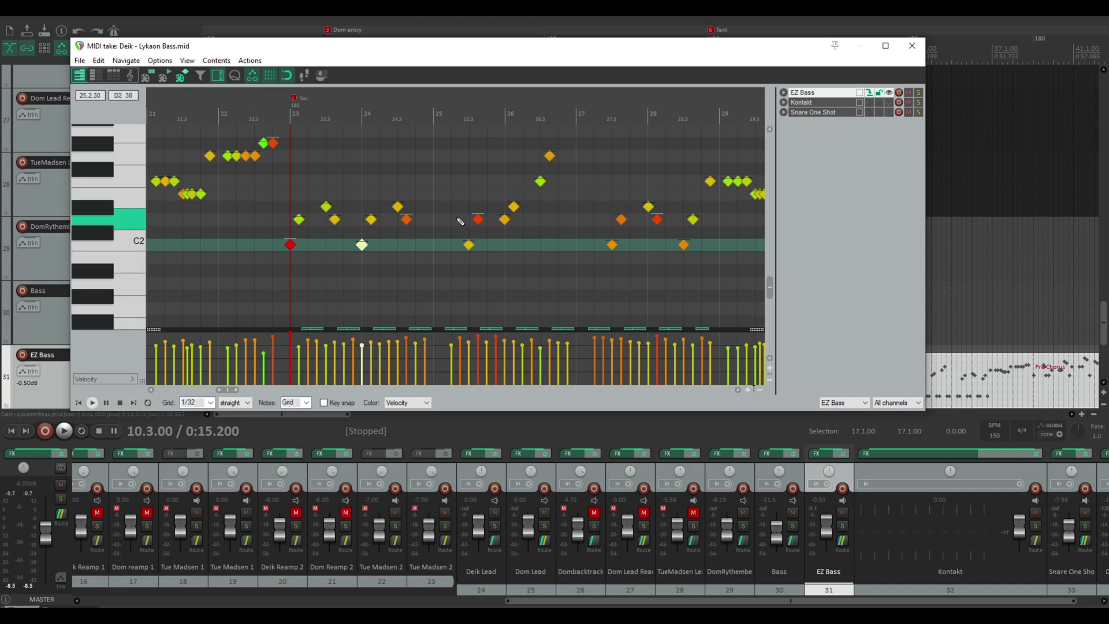
Return to the EZ Bass track's effects chain, choose the EZbass Modern instrument and view its sound presets.
{"action": "left_click_drag", "start_coordinate": [234, 390], "coordinate": [173, 391]}
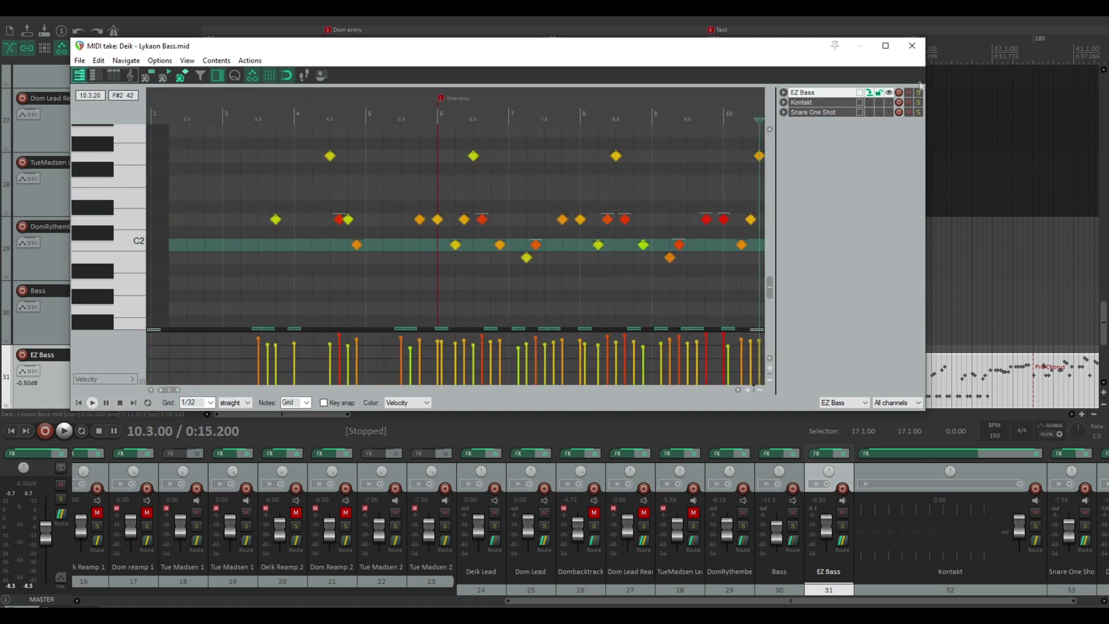
{"action": "left_click", "coordinate": [912, 45]}
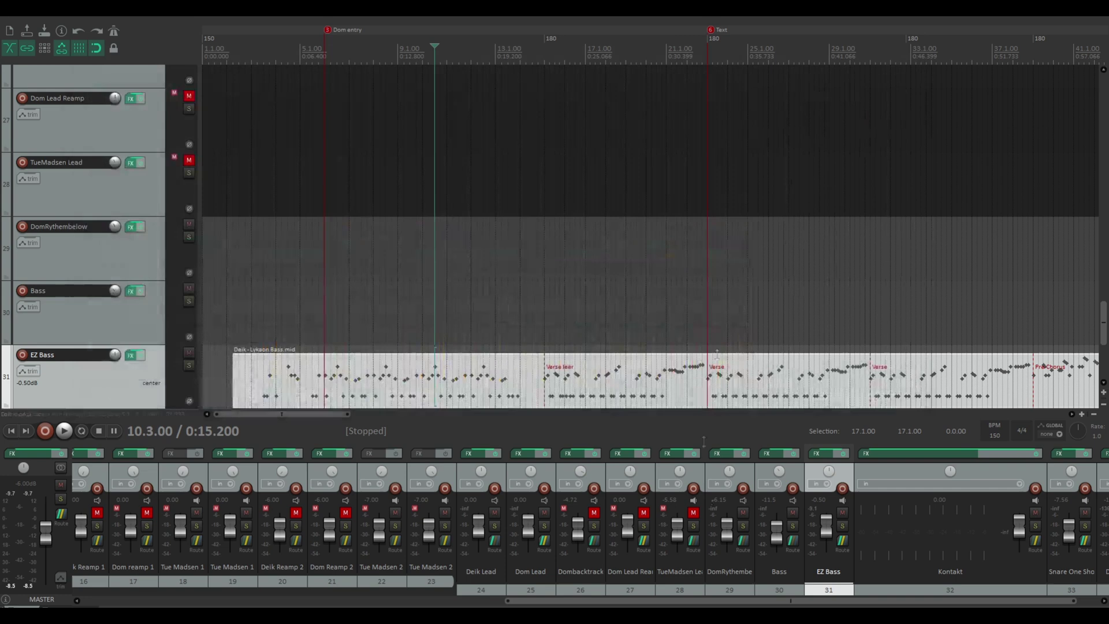
{"action": "left_click", "coordinate": [822, 454]}
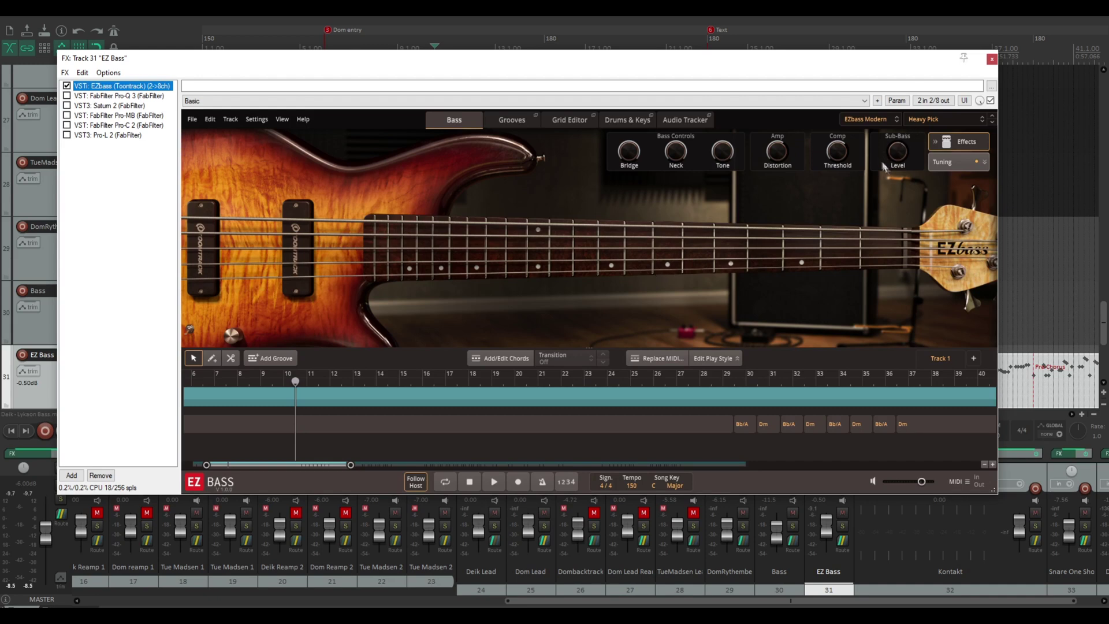
{"action": "left_click", "coordinate": [875, 120]}
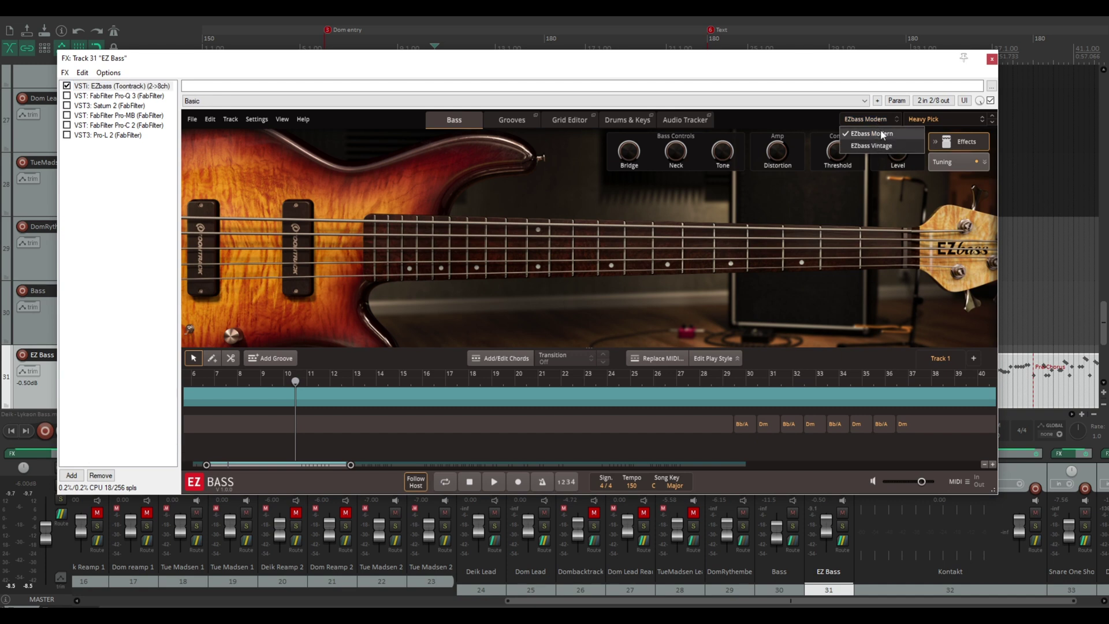
{"action": "left_click", "coordinate": [882, 134]}
{"action": "left_click", "coordinate": [923, 120]}
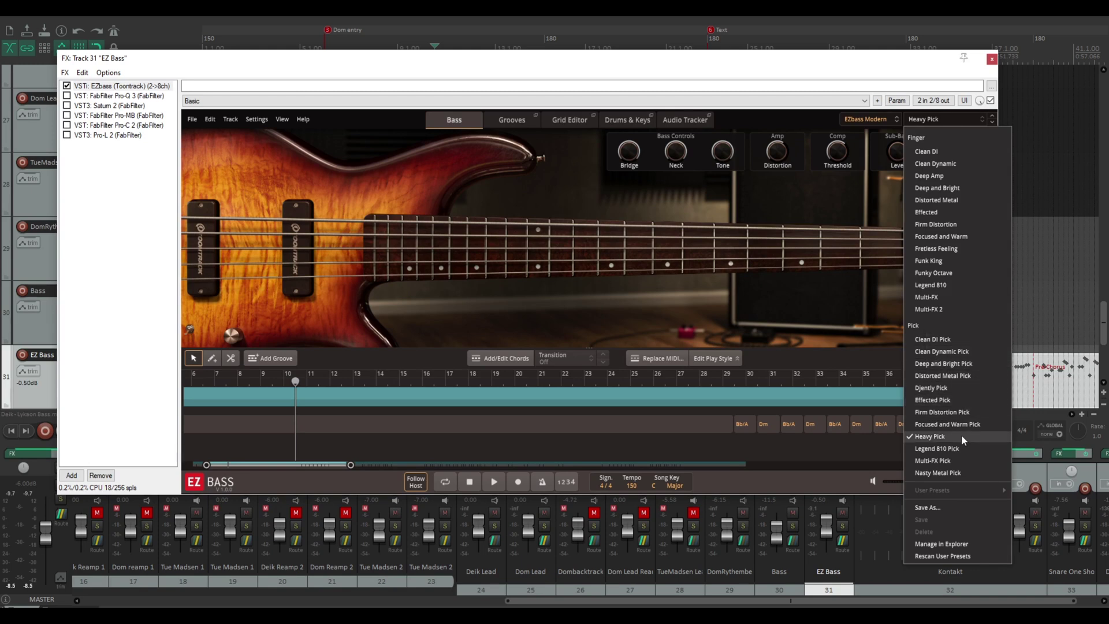
{"action": "left_click", "coordinate": [807, 68]}
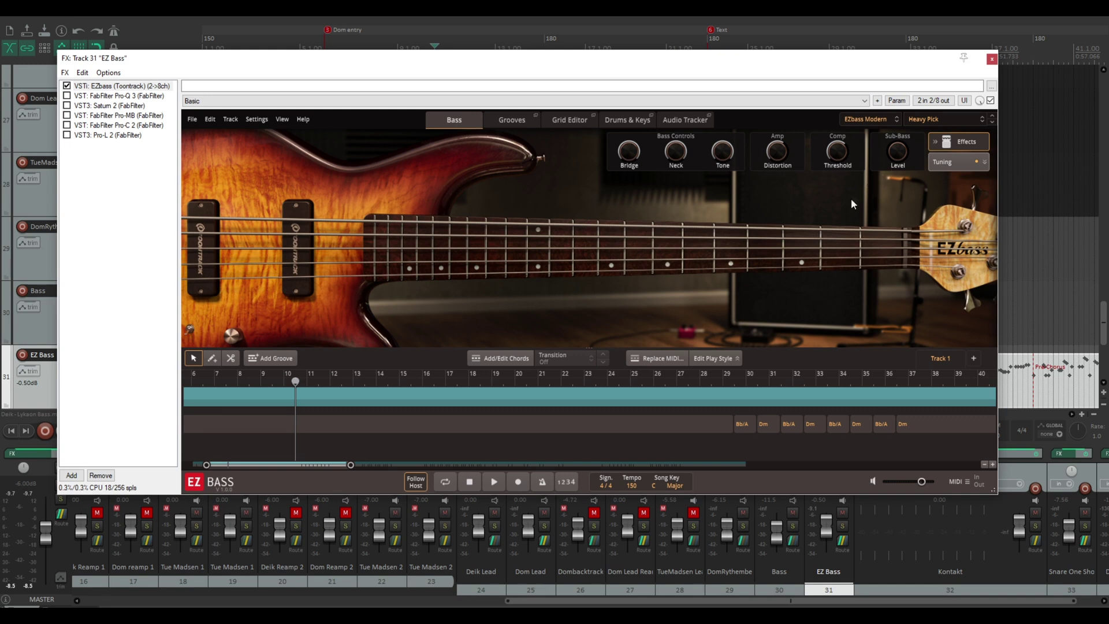
Audition several notes on the EZbass fretboard without the other effects in the chain.
{"action": "left_click", "coordinate": [667, 250]}
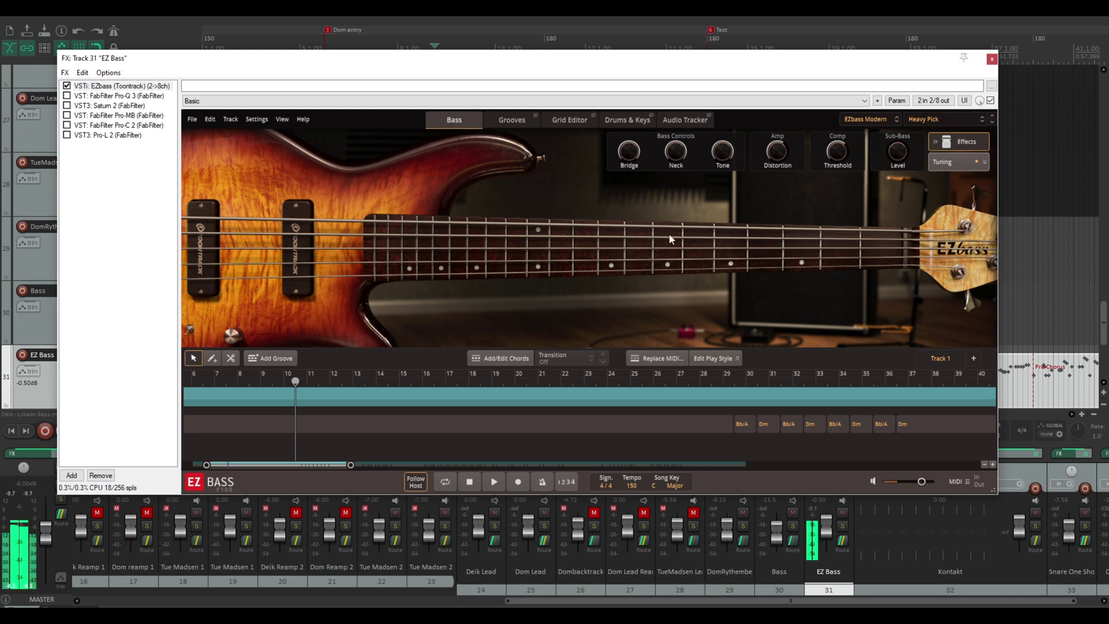
{"action": "left_click", "coordinate": [664, 227]}
{"action": "mouse_move", "coordinate": [662, 229]}
{"action": "left_mouse_down"}
{"action": "mouse_move", "coordinate": [621, 229]}
{"action": "mouse_move", "coordinate": [669, 229]}
{"action": "left_mouse_up"}
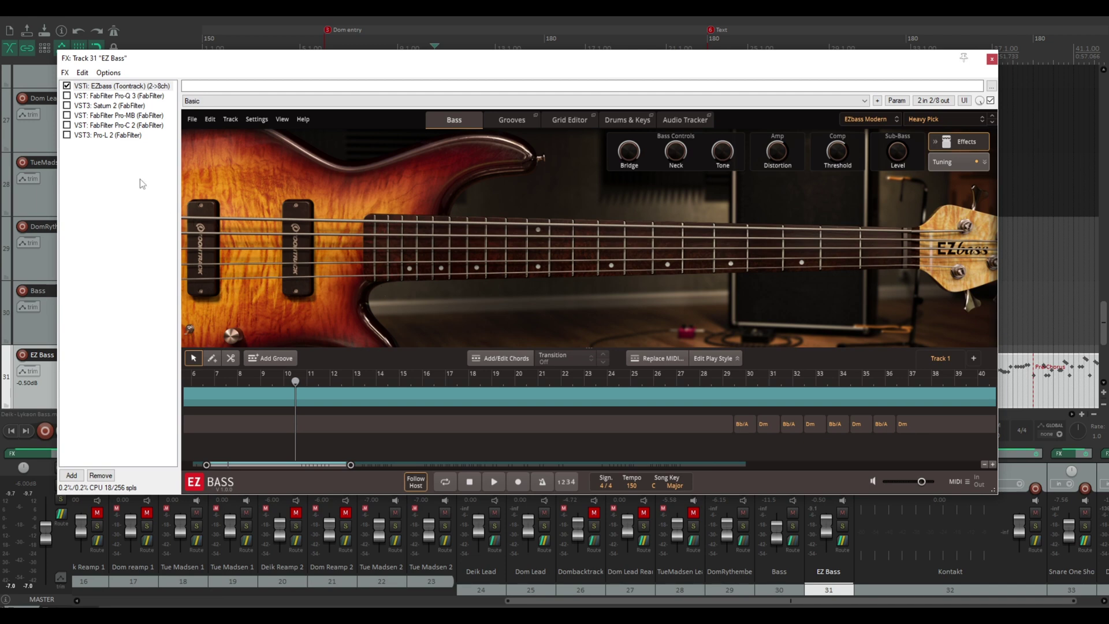
Enable the FabFilter Pro-Q 3 equalizer on the EZ Bass track and play that track soloed.
{"action": "left_click", "coordinate": [66, 96]}
{"action": "left_click", "coordinate": [83, 96]}
{"action": "left_click", "coordinate": [66, 96]}
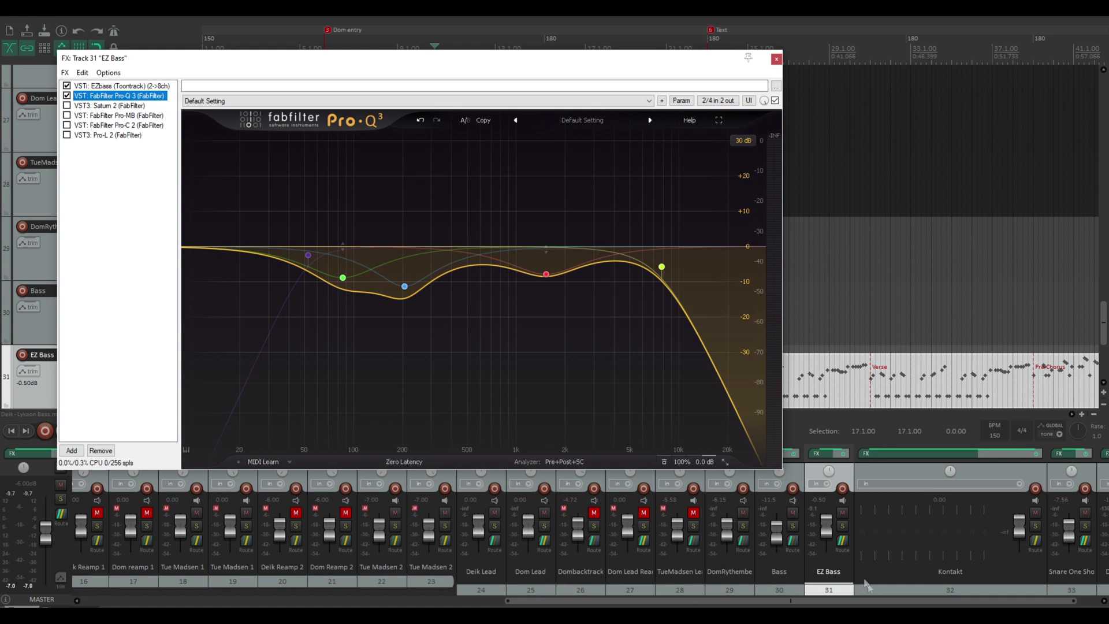
{"action": "left_click", "coordinate": [842, 525]}
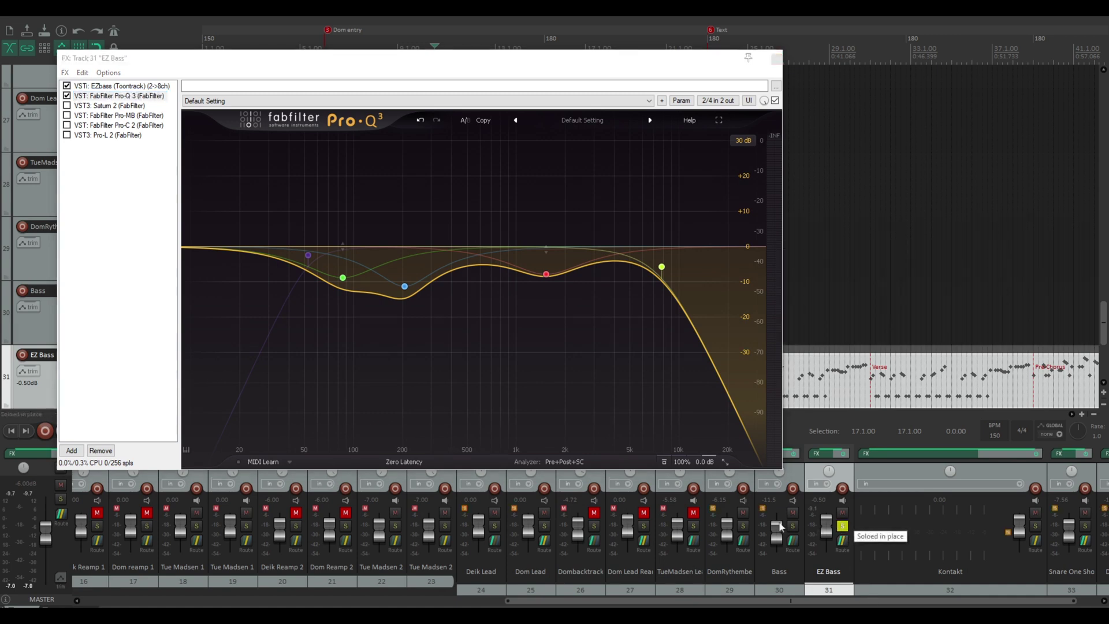
{"action": "key", "text": "space"}
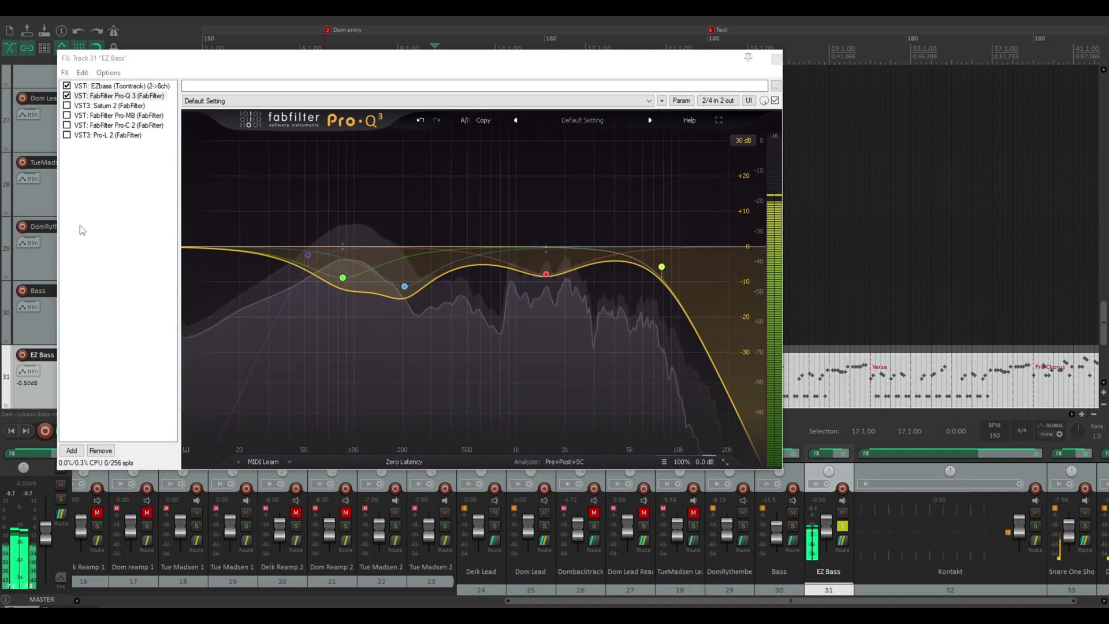
Compare the soloed bass with Pro-Q 3 bypassed and active during playback, leaving the equalizer enabled.
{"action": "left_click", "coordinate": [67, 96]}
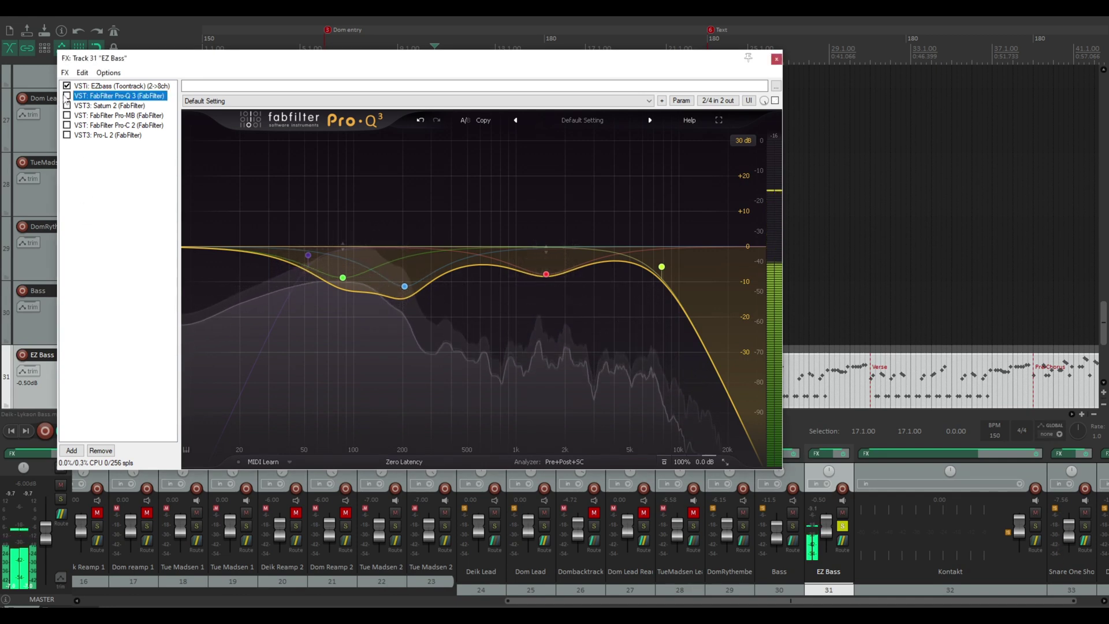
{"action": "key", "text": "space"}
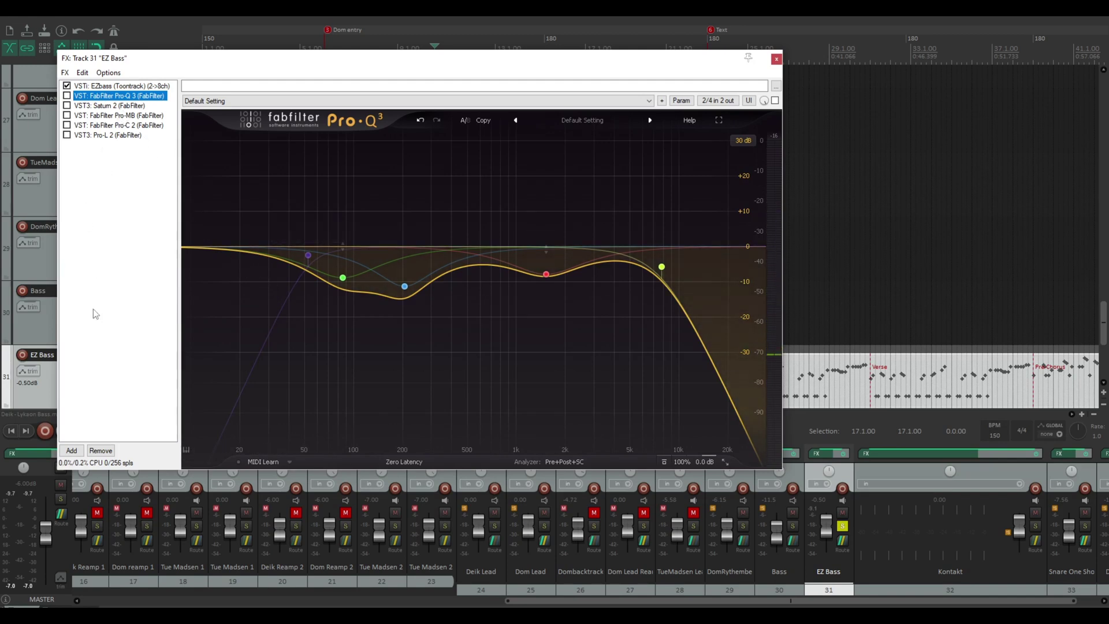
{"action": "key", "text": "space"}
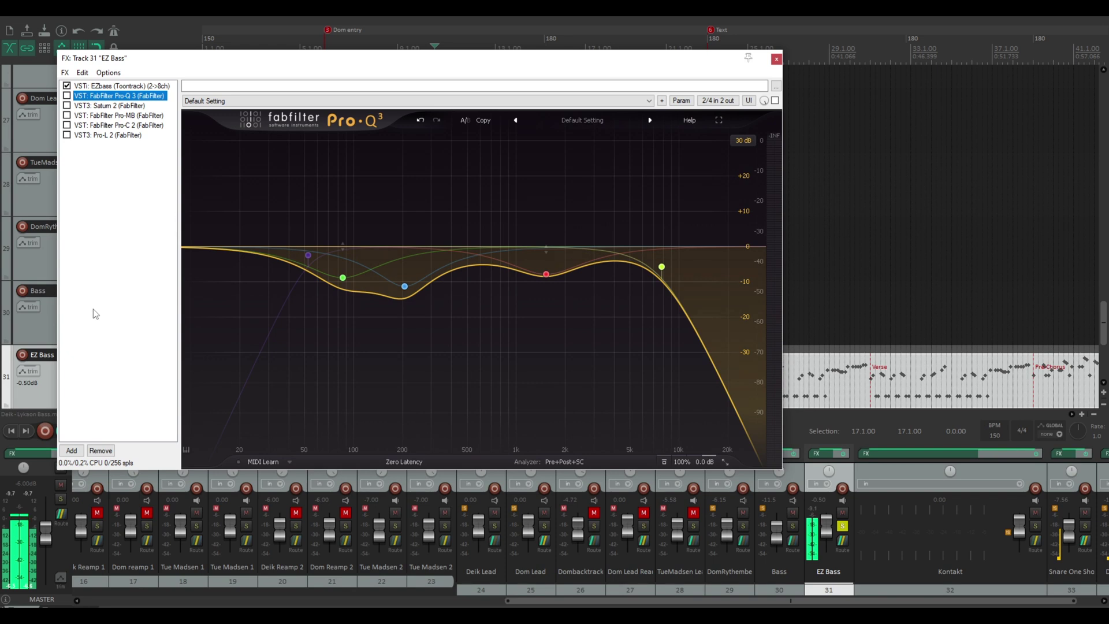
{"action": "left_click", "coordinate": [67, 96]}
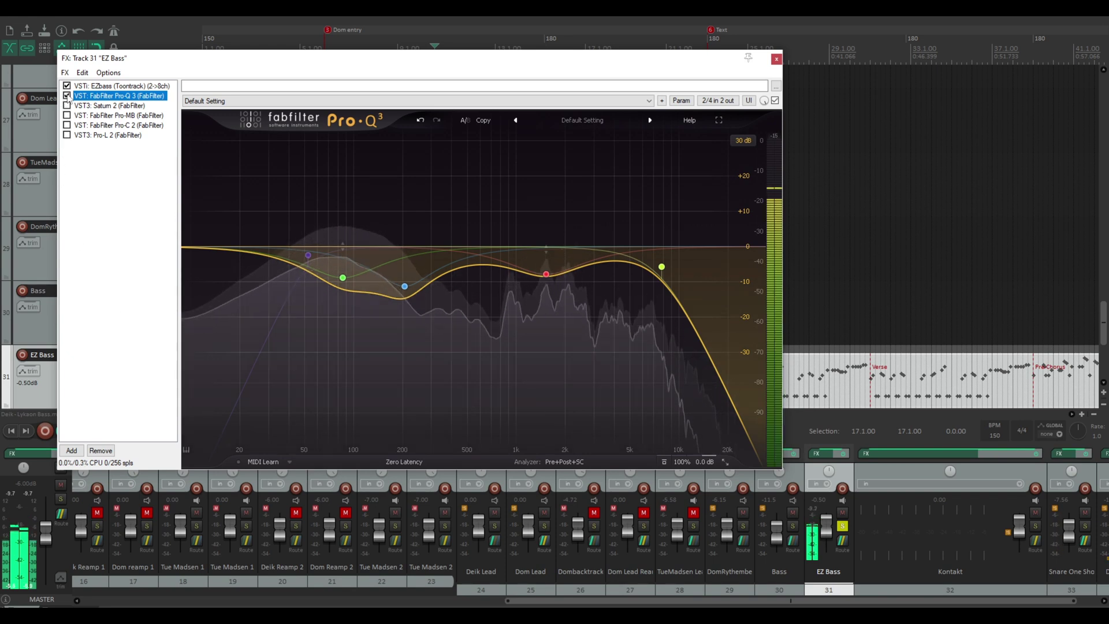
{"action": "key", "text": "space"}
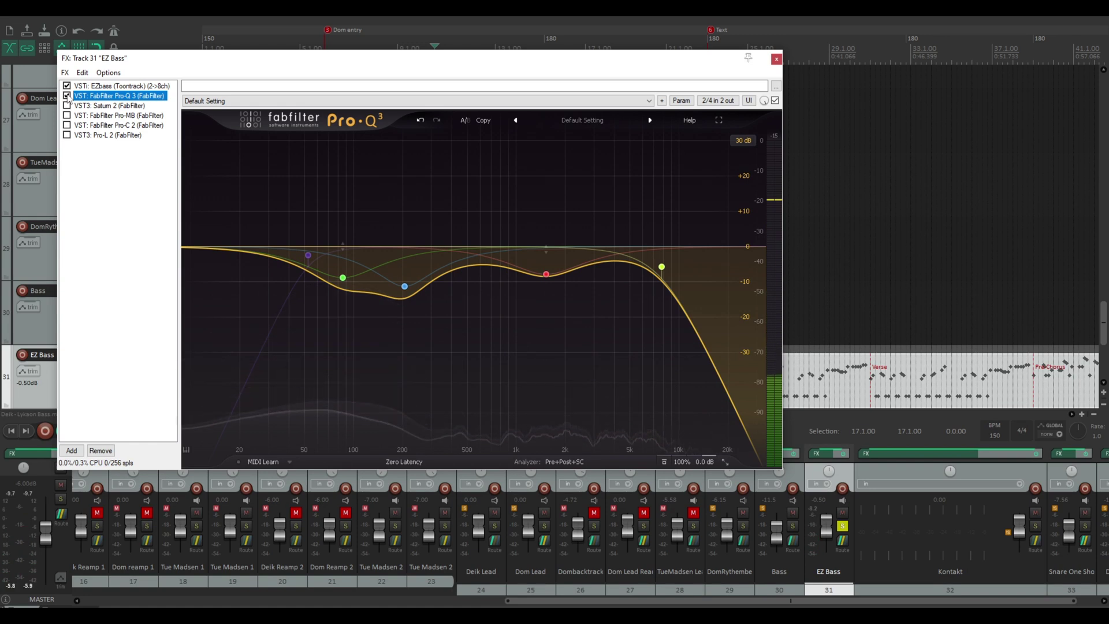
{"action": "key", "text": "space"}
{"action": "left_click", "coordinate": [67, 96]}
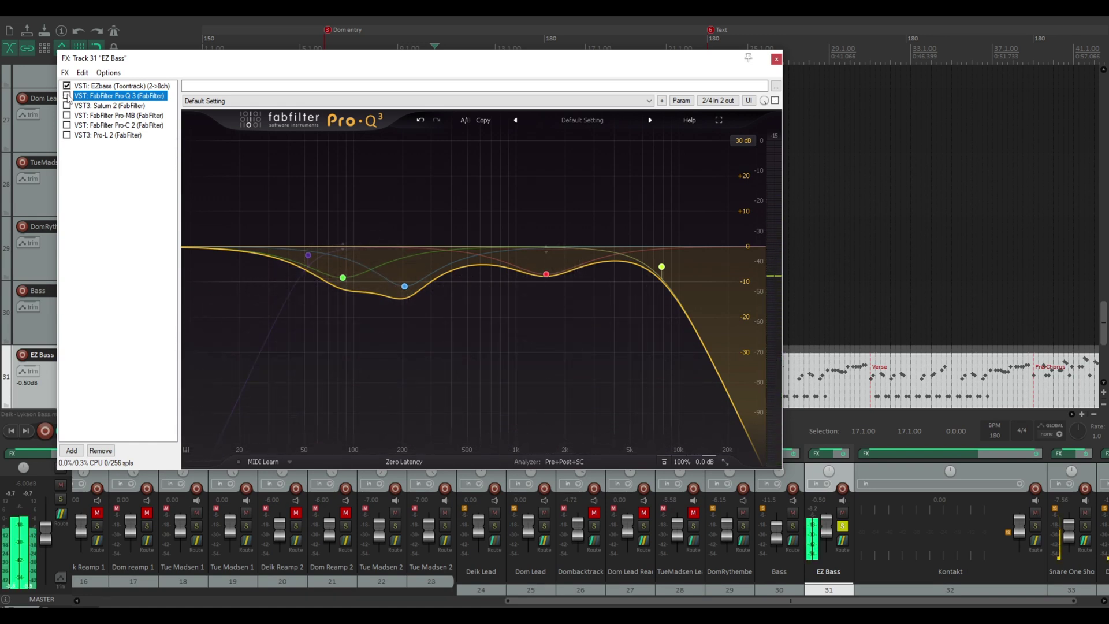
{"action": "left_click", "coordinate": [67, 96]}
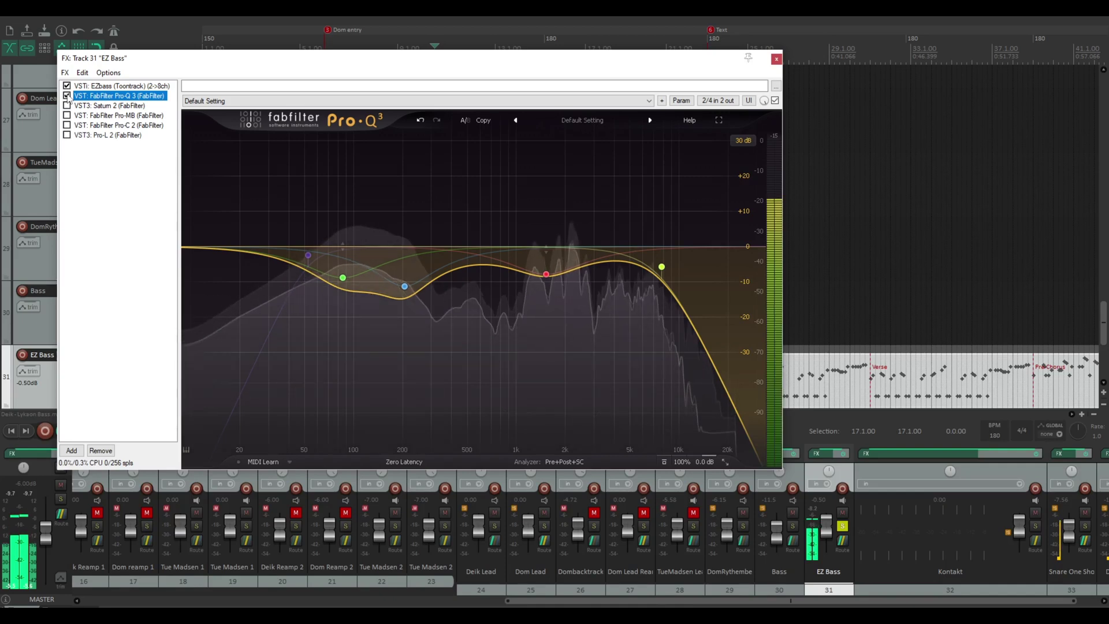
{"action": "left_click", "coordinate": [67, 96]}
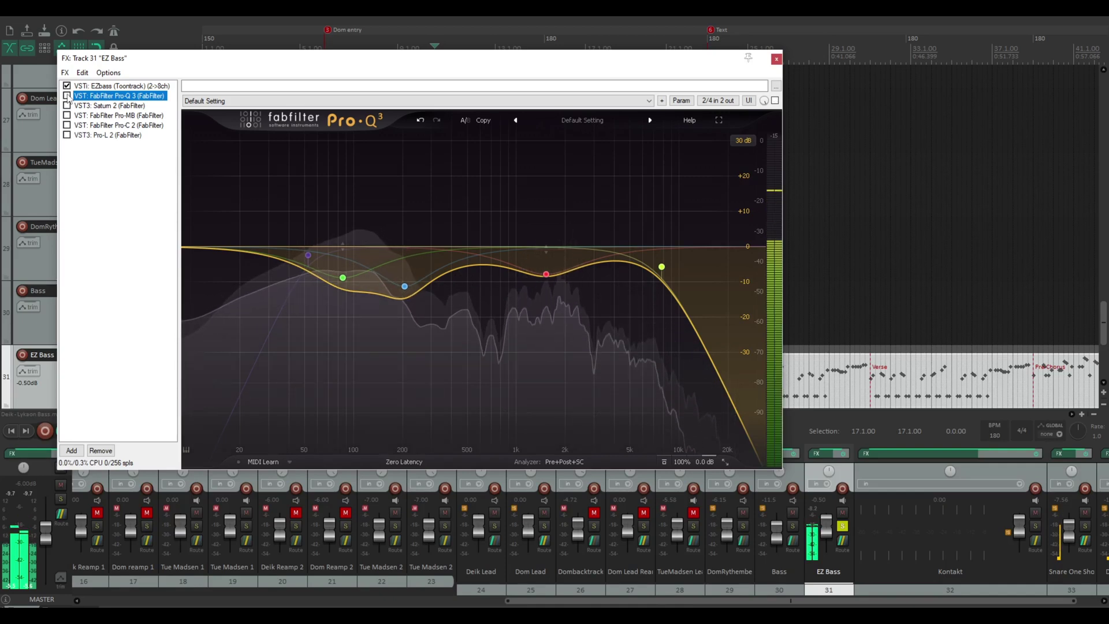
{"action": "left_click", "coordinate": [67, 96]}
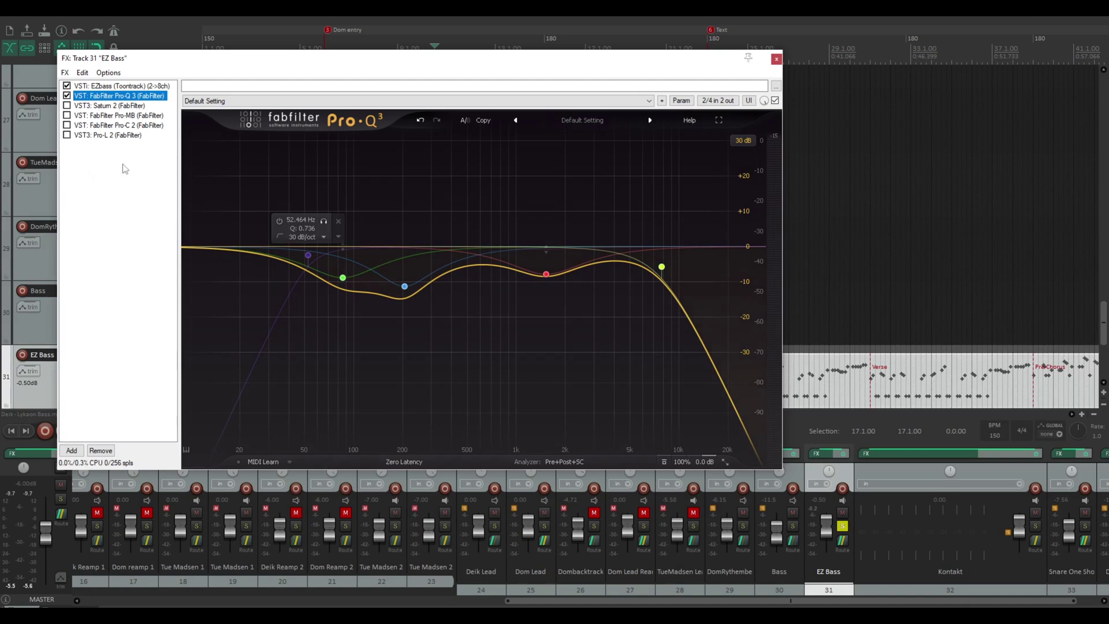
Enable the FabFilter Saturn 2 saturator on the EZ Bass track and view its low band's saturation style options.
{"action": "left_click", "coordinate": [107, 106]}
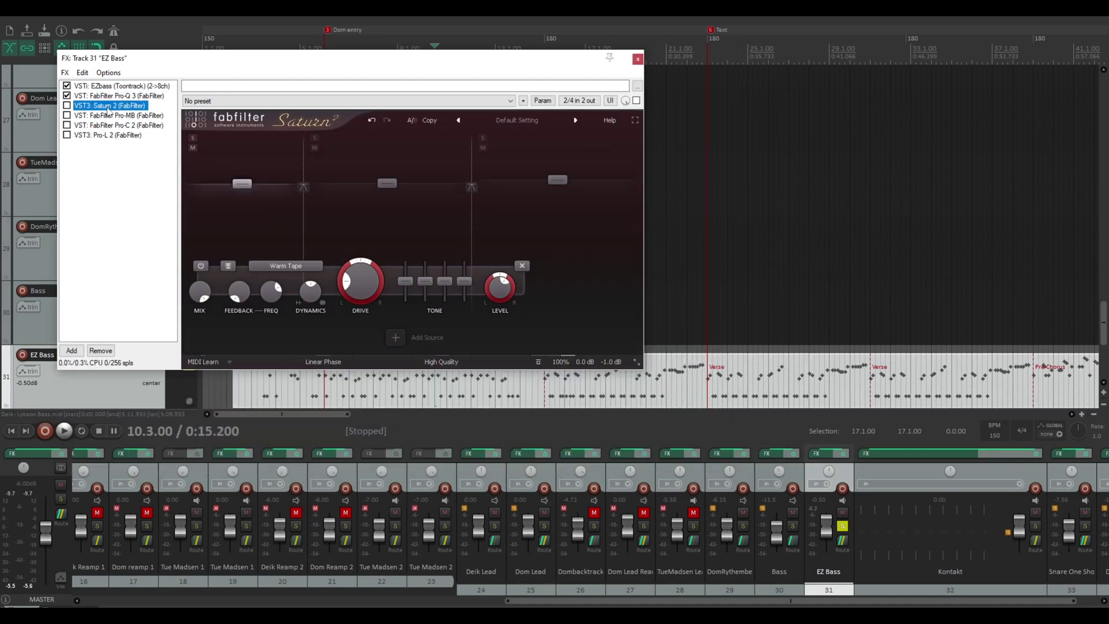
{"action": "left_click", "coordinate": [67, 105]}
{"action": "left_click", "coordinate": [246, 187]}
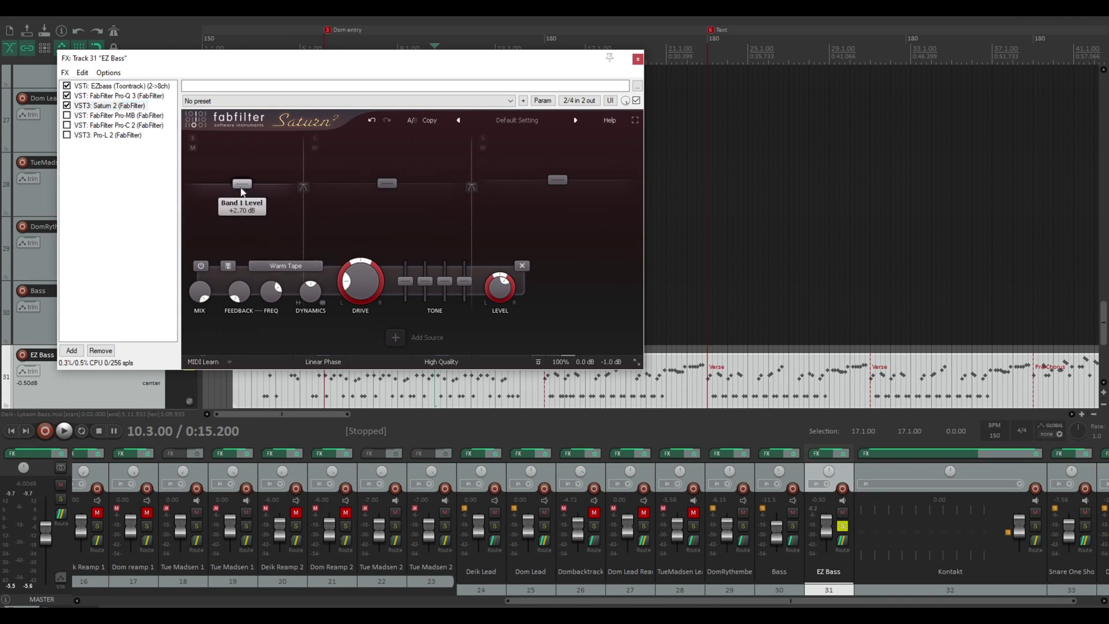
{"action": "left_click", "coordinate": [285, 265]}
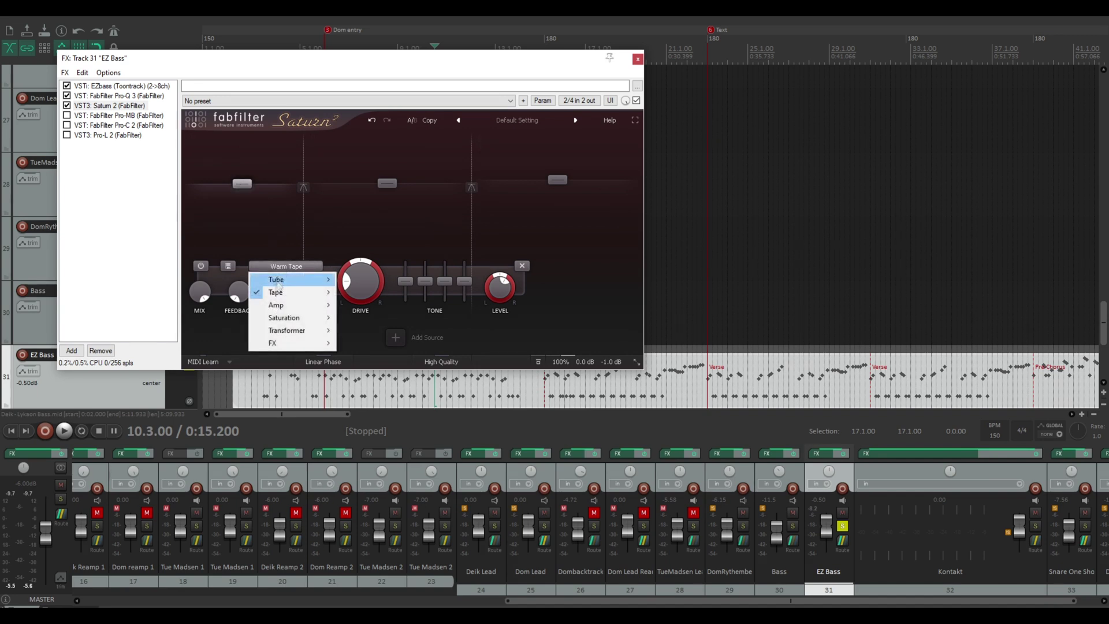
{"action": "mouse_move", "coordinate": [275, 296]}
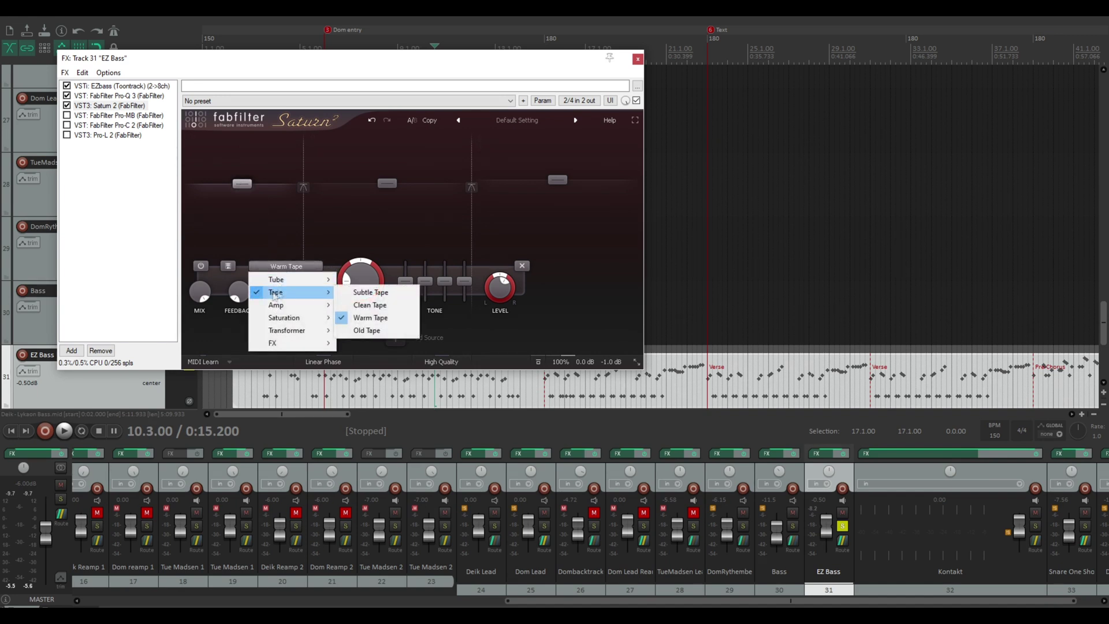
Check the saturation styles of Saturn 2's mid and high bands, then return to the low band.
{"action": "left_click", "coordinate": [386, 186]}
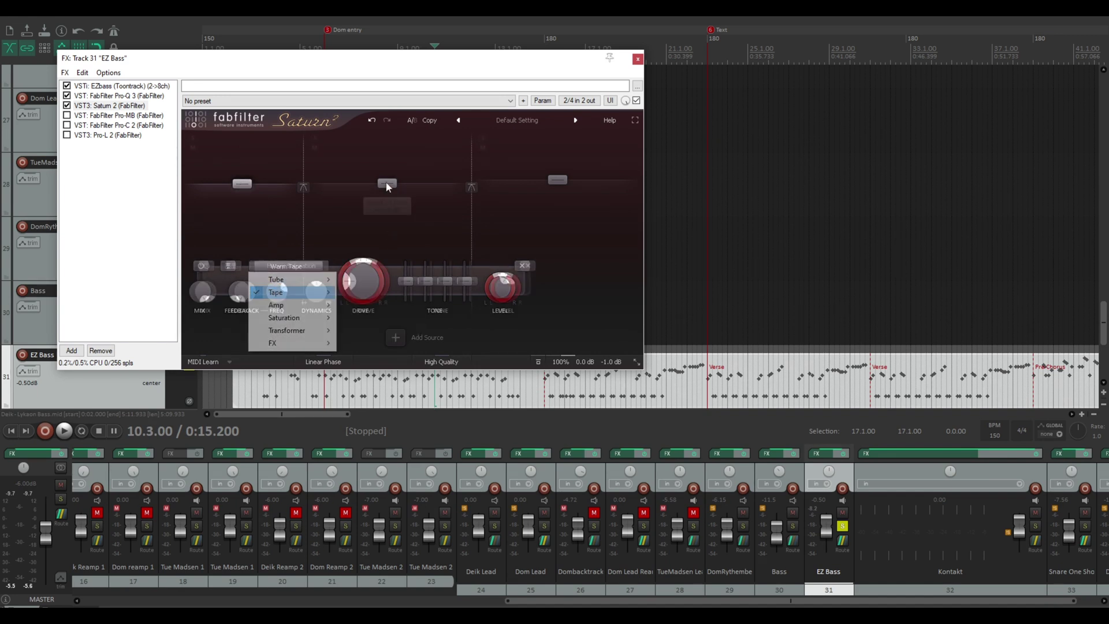
{"action": "left_click", "coordinate": [326, 267]}
{"action": "mouse_move", "coordinate": [326, 319]}
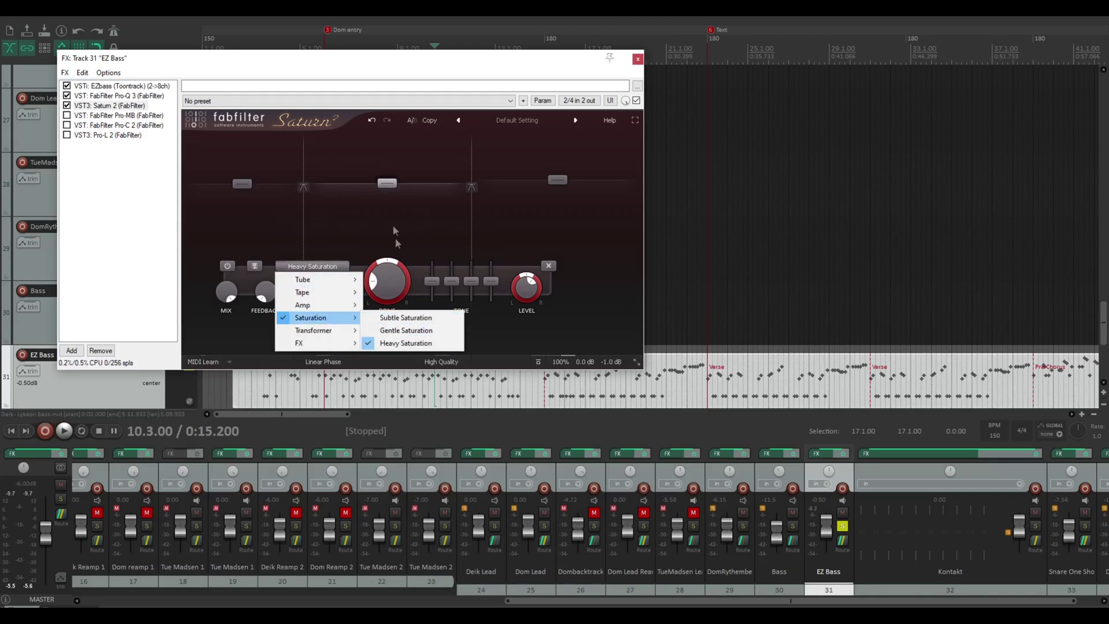
{"action": "left_click", "coordinate": [383, 185]}
{"action": "left_click", "coordinate": [557, 180]}
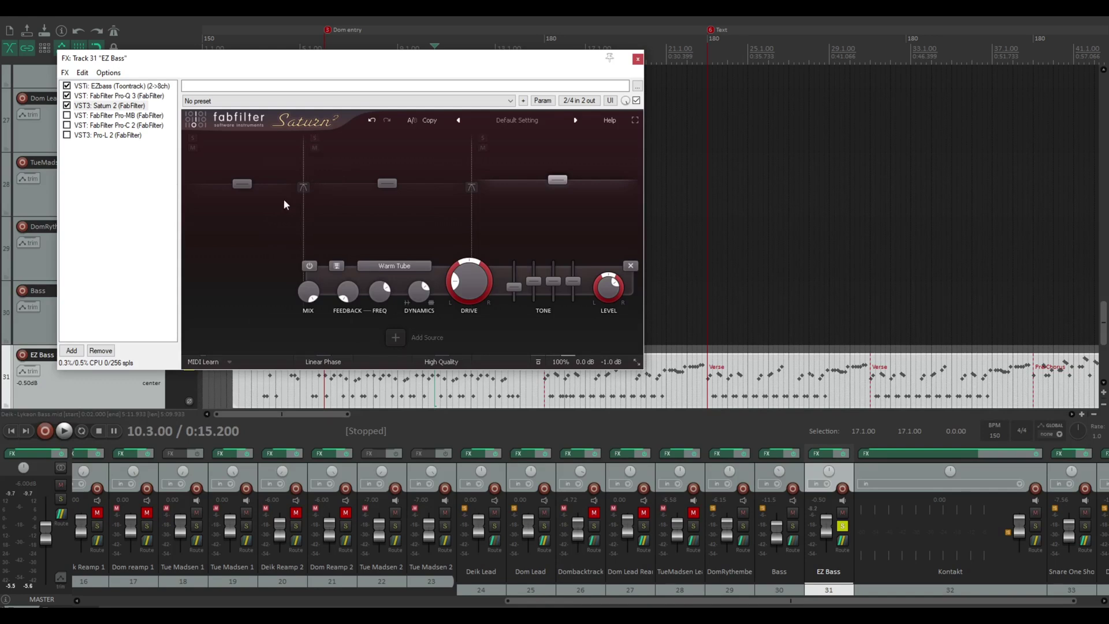
{"action": "left_click", "coordinate": [242, 183]}
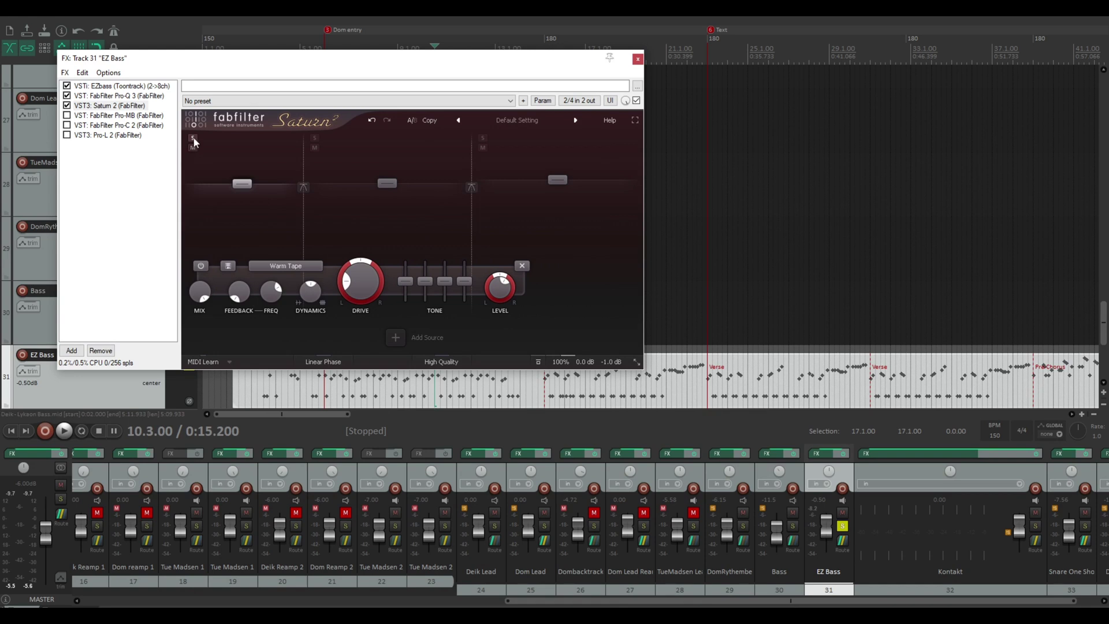
Audition Saturn 2's low band during playback, first soloed and then muted, leaving all bands active.
{"action": "key", "text": "space"}
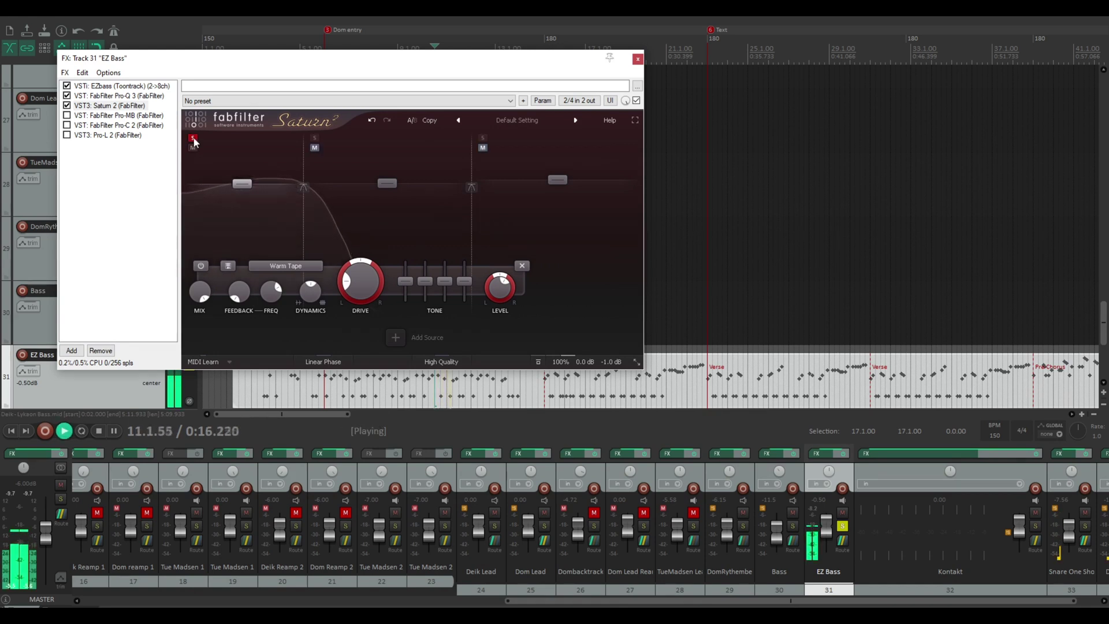
{"action": "left_click", "coordinate": [194, 139]}
{"action": "left_click", "coordinate": [194, 139]}
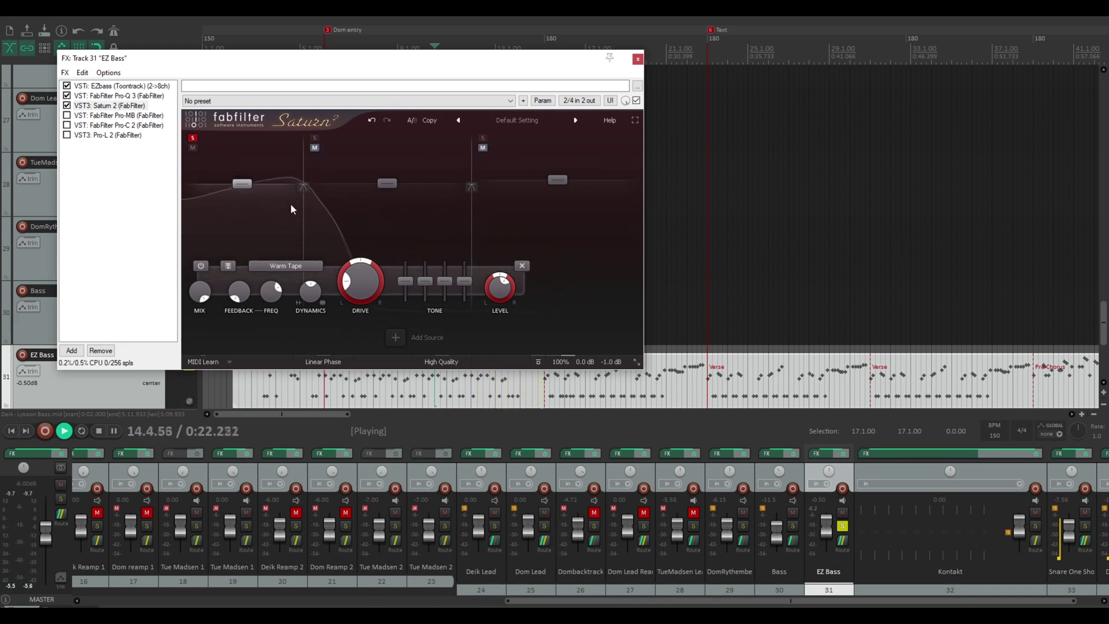
{"action": "key", "text": "space"}
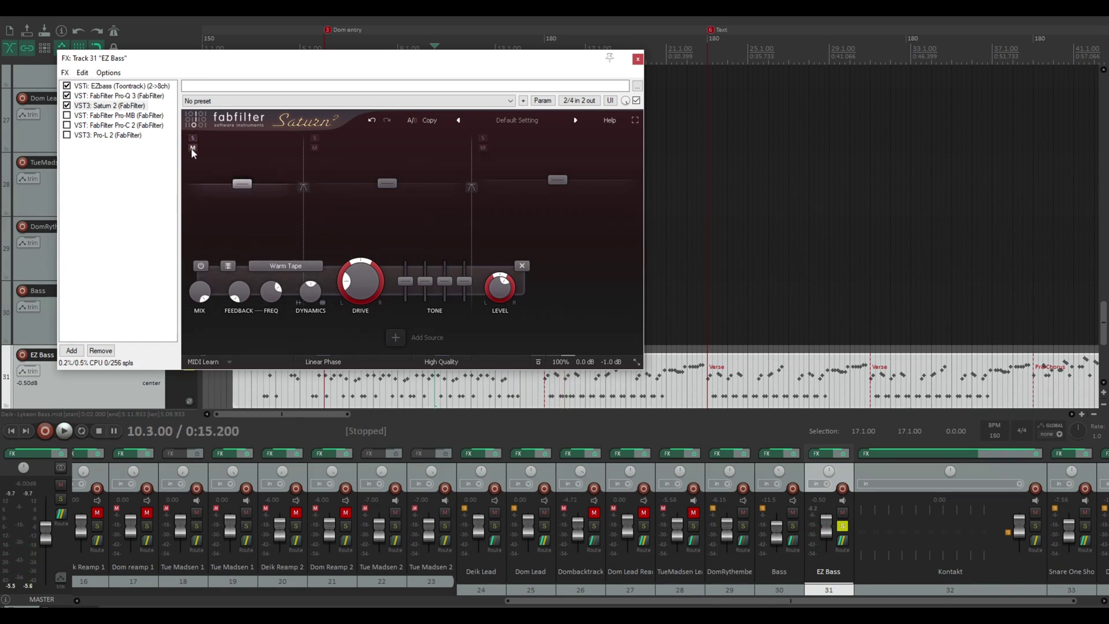
{"action": "key", "text": "space"}
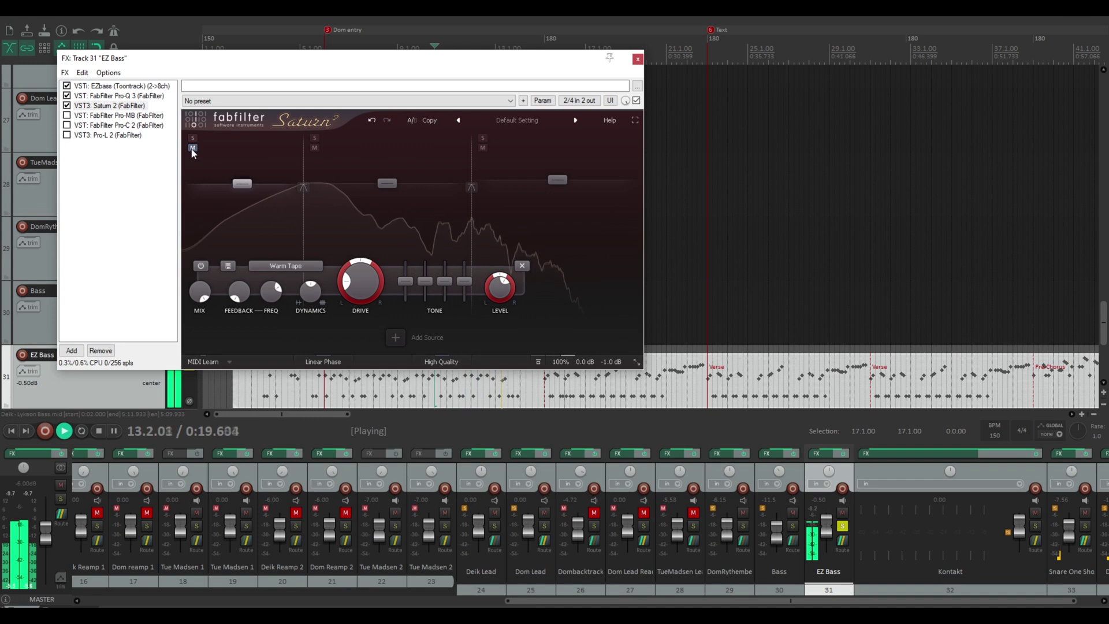
{"action": "key", "text": "space"}
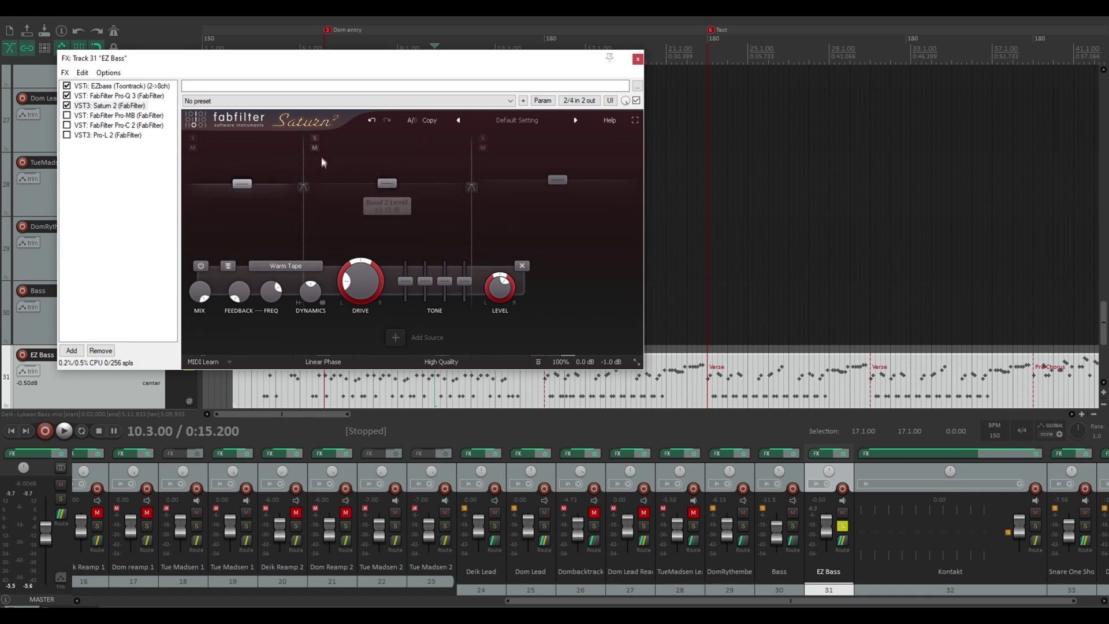
Compare Saturn 2's mid band soloed with all bands active during playback, leaving its solo off.
{"action": "key", "text": "space"}
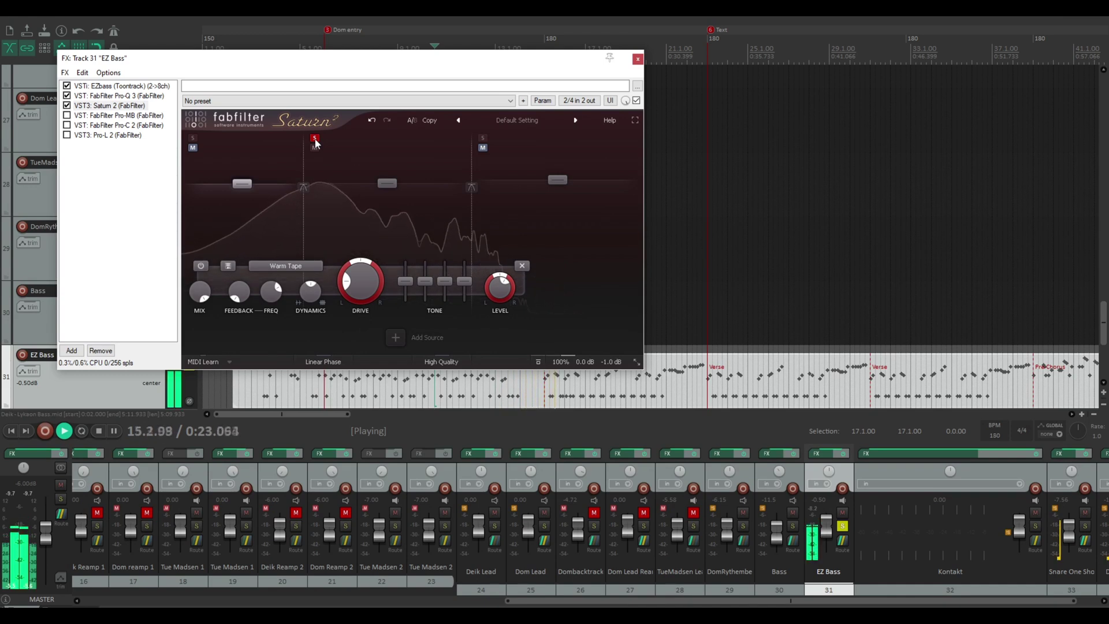
{"action": "left_click", "coordinate": [315, 138]}
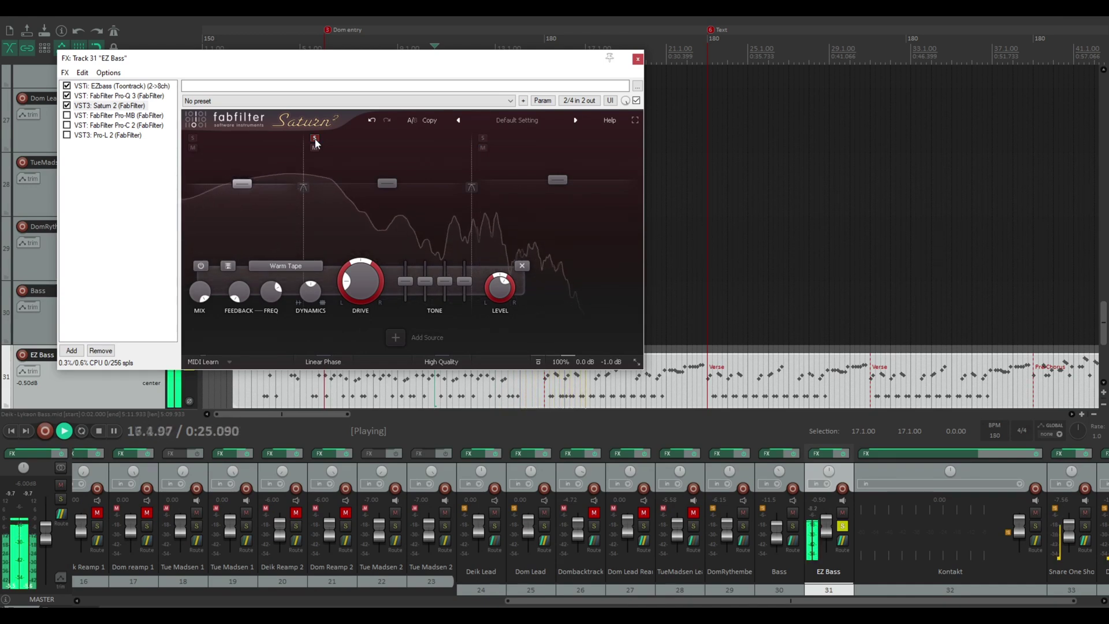
{"action": "left_click", "coordinate": [315, 138]}
{"action": "left_click", "coordinate": [315, 138]}
{"action": "key", "text": "space"}
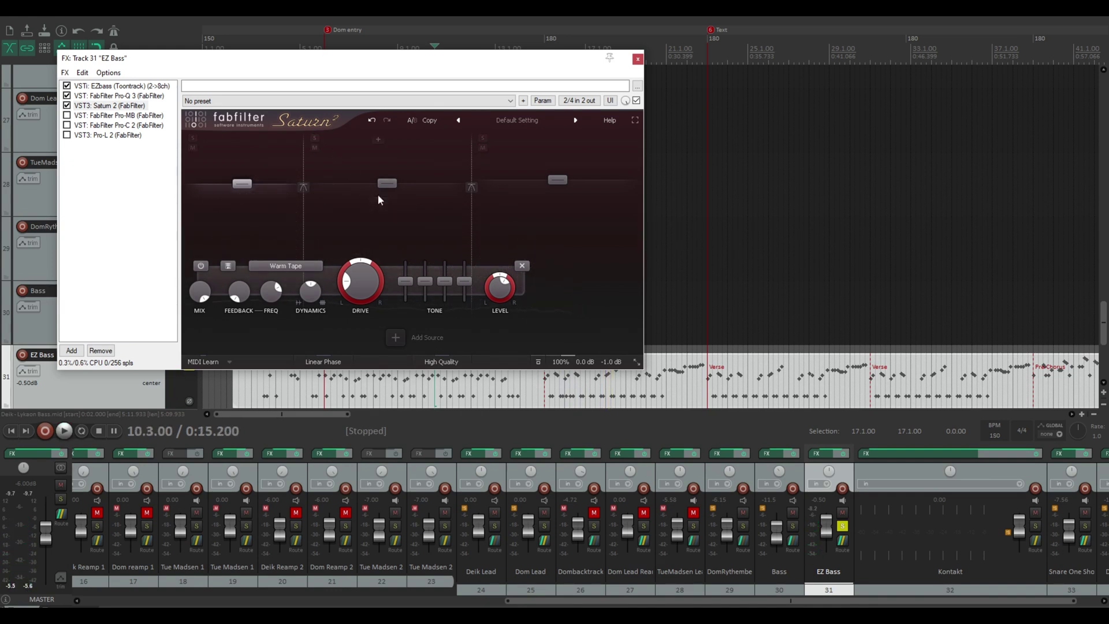
Audition Saturn 2's high band soloed during playback, then restore all bands and stop.
{"action": "mouse_move", "coordinate": [391, 190]}
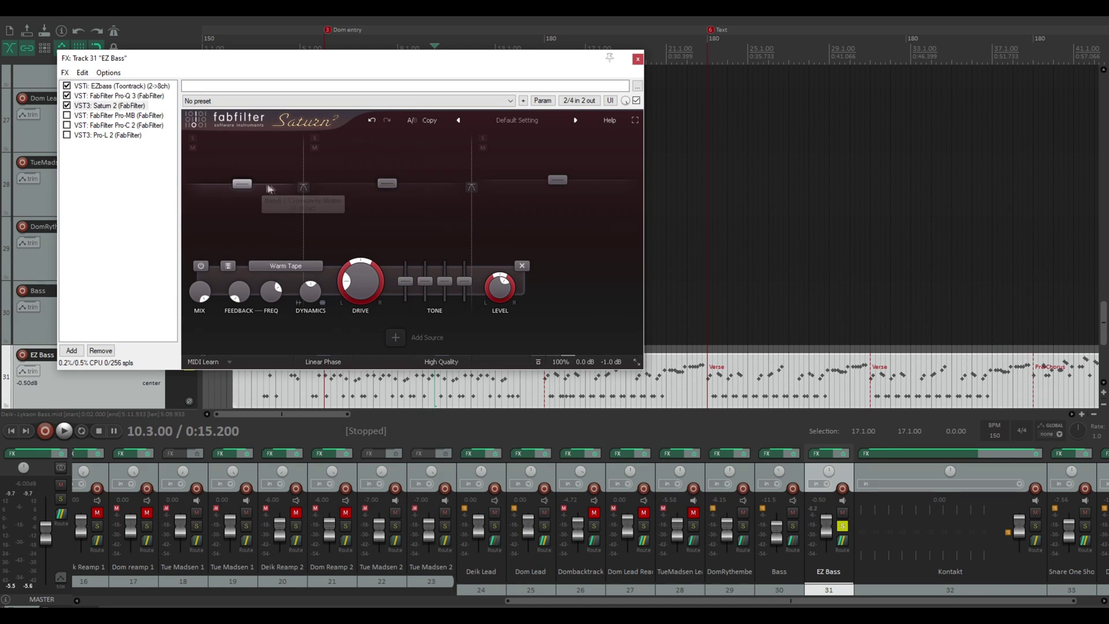
{"action": "mouse_move", "coordinate": [243, 185]}
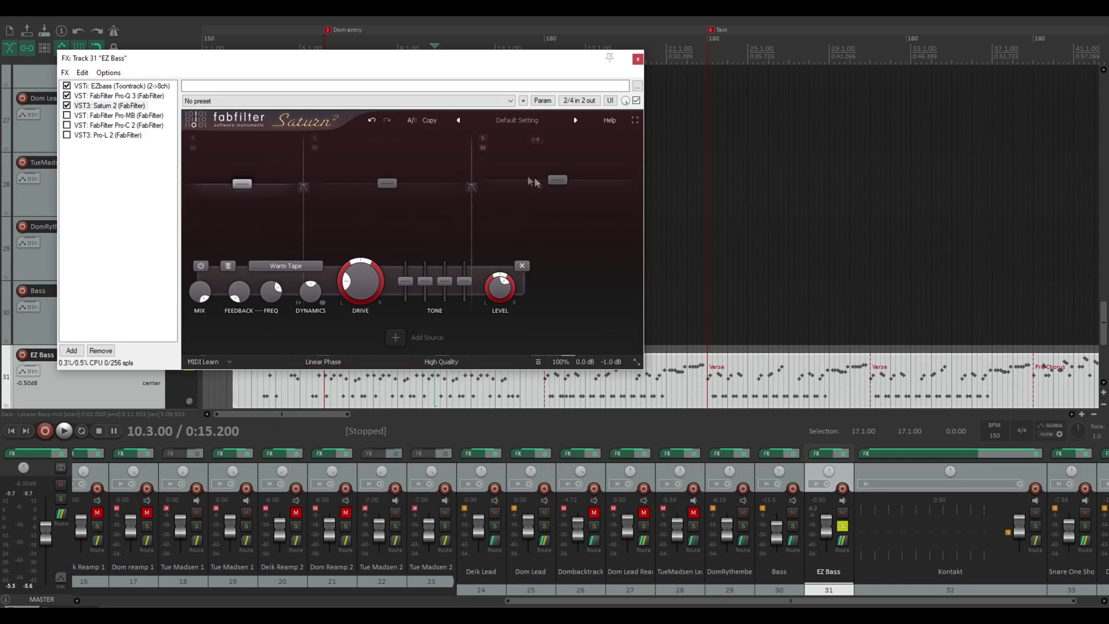
{"action": "left_click", "coordinate": [484, 139]}
{"action": "key", "text": "space"}
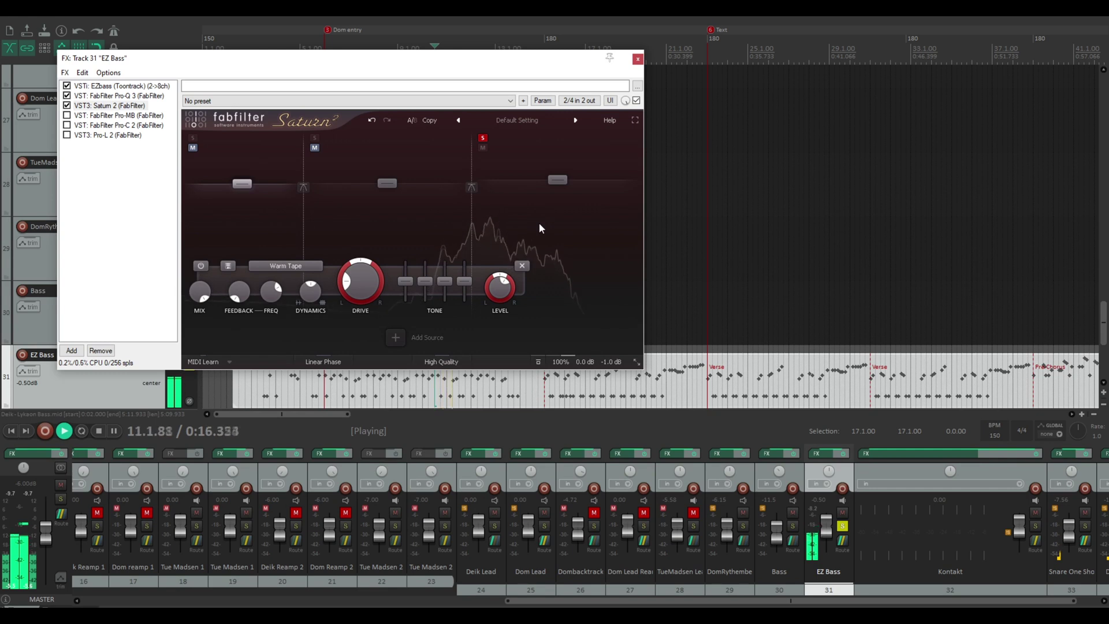
{"action": "left_click", "coordinate": [483, 139]}
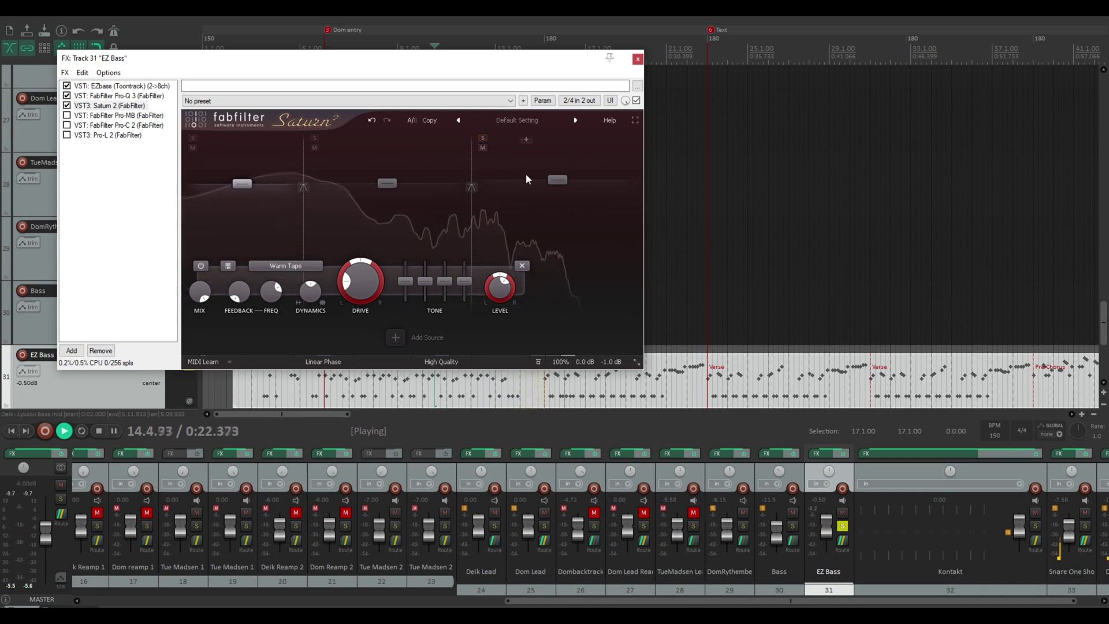
{"action": "key", "text": "space"}
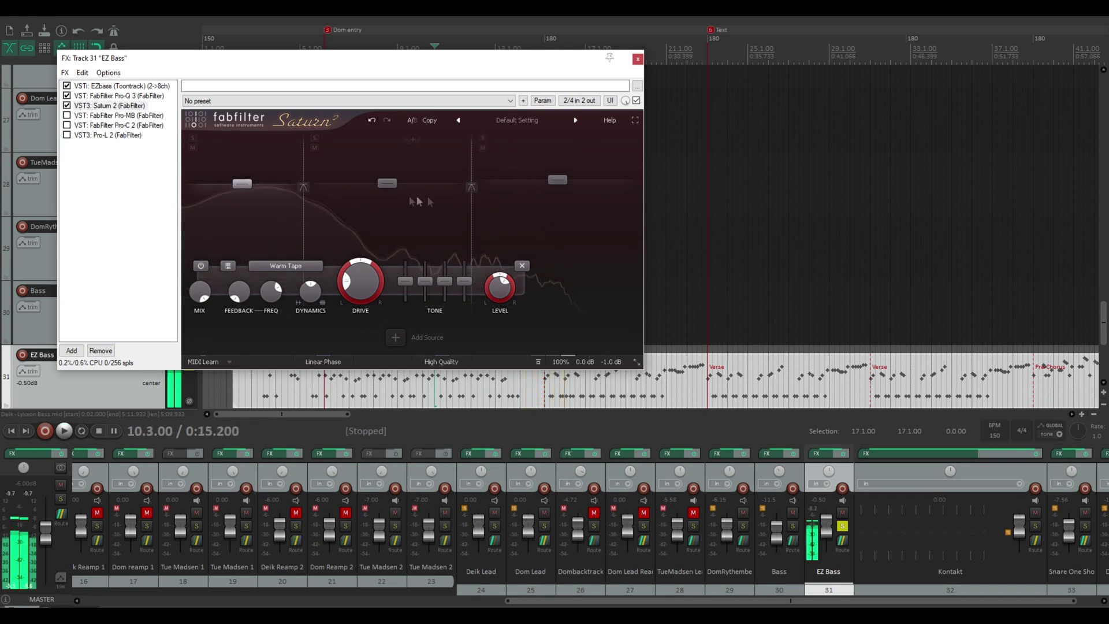
Review the mix, dynamics, drive and tone controls of each of Saturn 2's three bands, ending on the low band.
{"action": "mouse_move", "coordinate": [566, 194]}
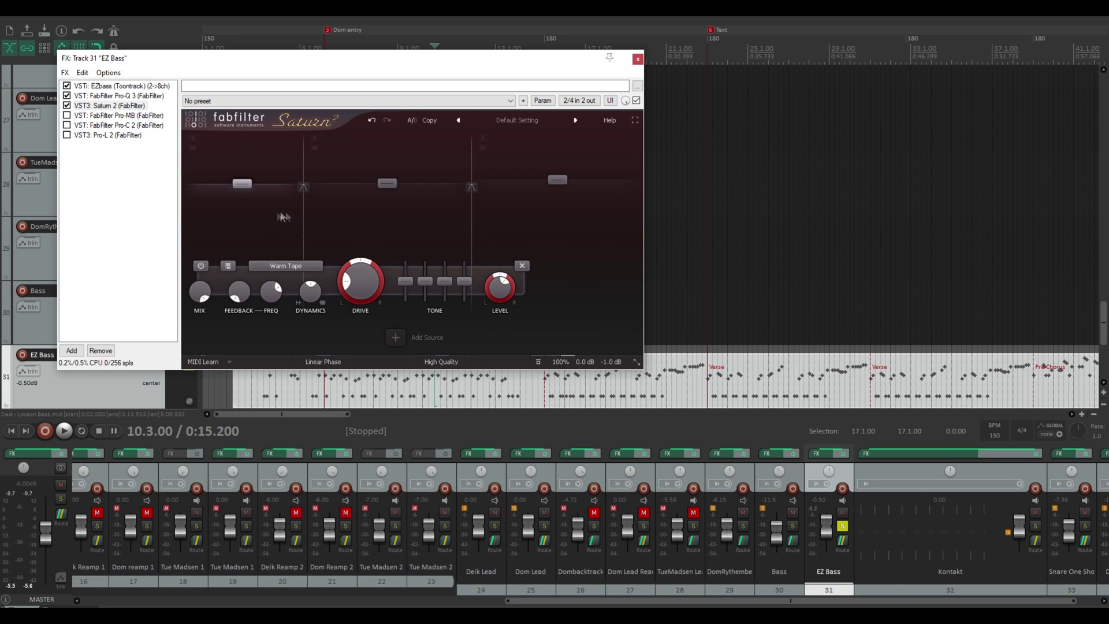
{"action": "mouse_move", "coordinate": [304, 298]}
{"action": "left_click", "coordinate": [387, 183]}
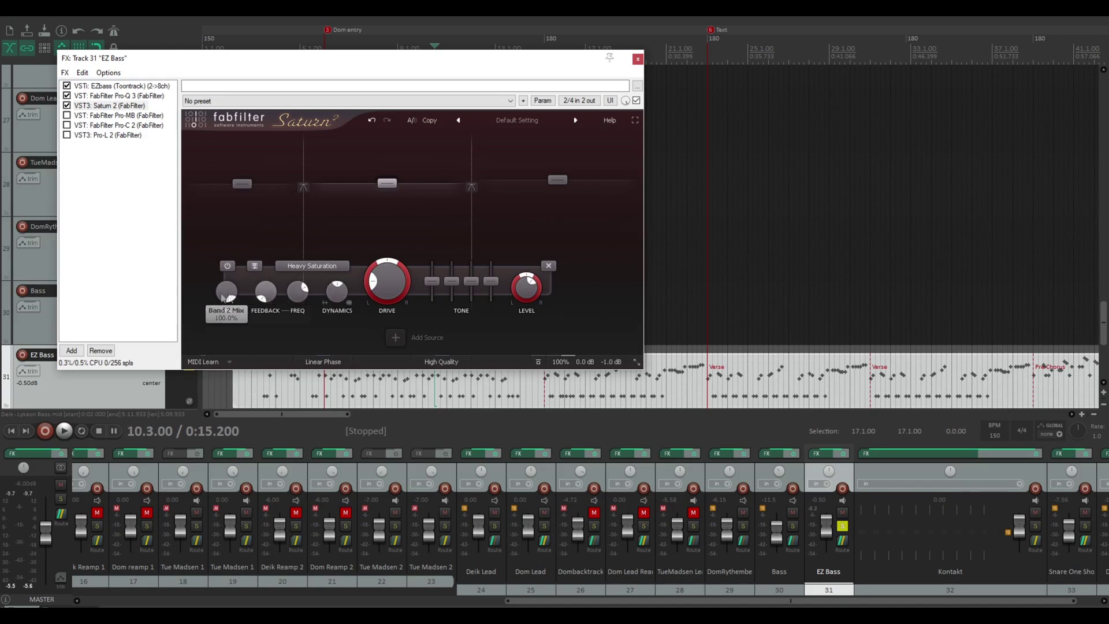
{"action": "left_click", "coordinate": [554, 181]}
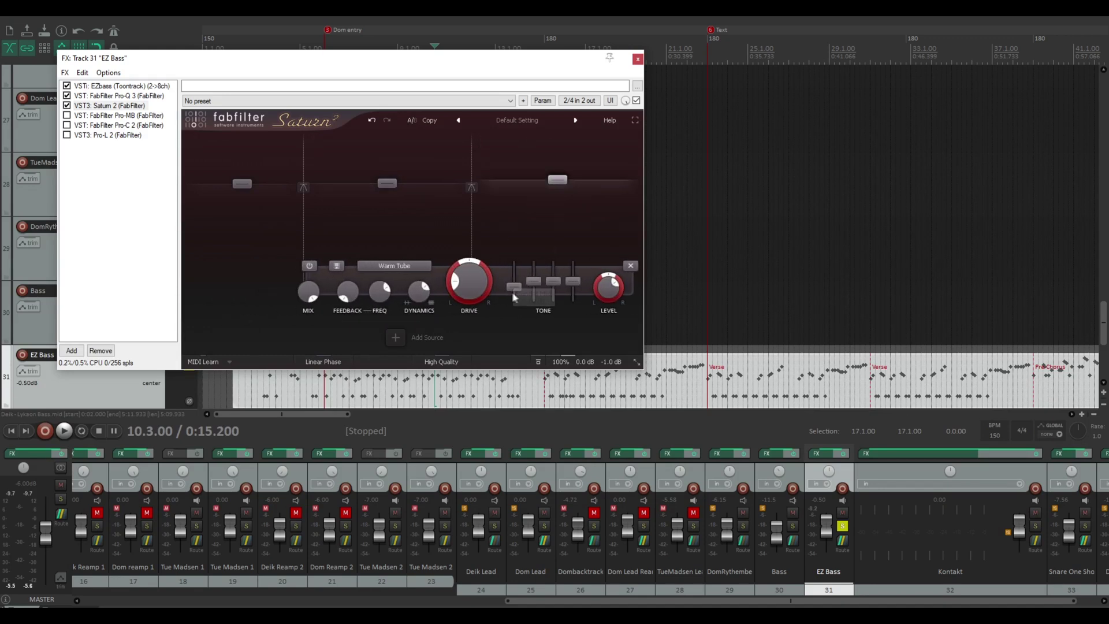
{"action": "left_click", "coordinate": [242, 191]}
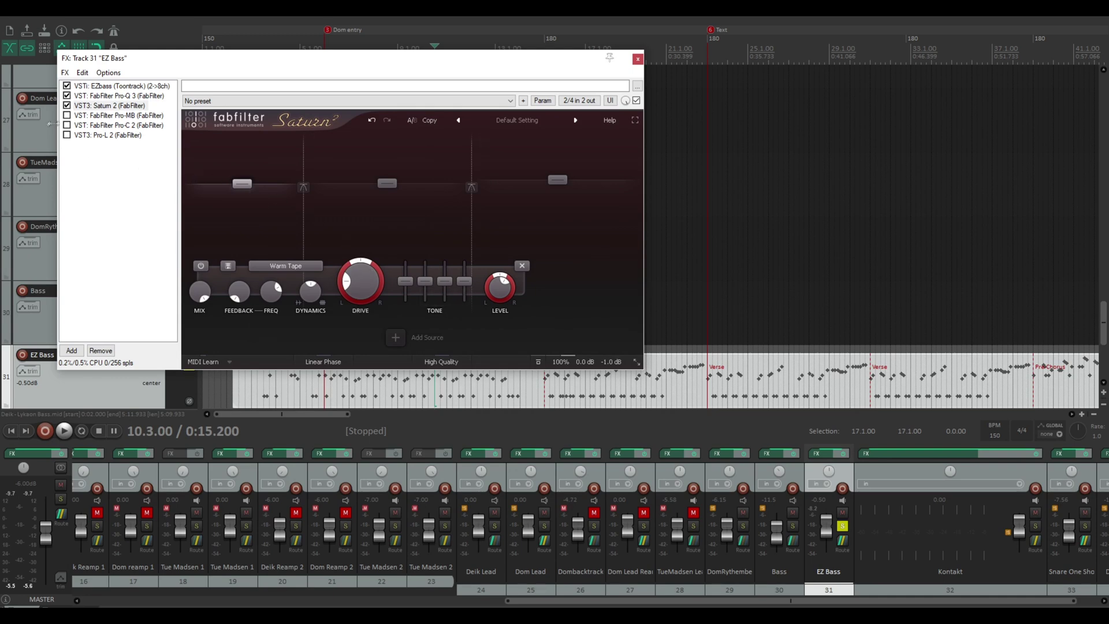
Enable the FabFilter Pro-MB multiband compressor on the EZ Bass track and play the soloed bass through it.
{"action": "left_click", "coordinate": [98, 115]}
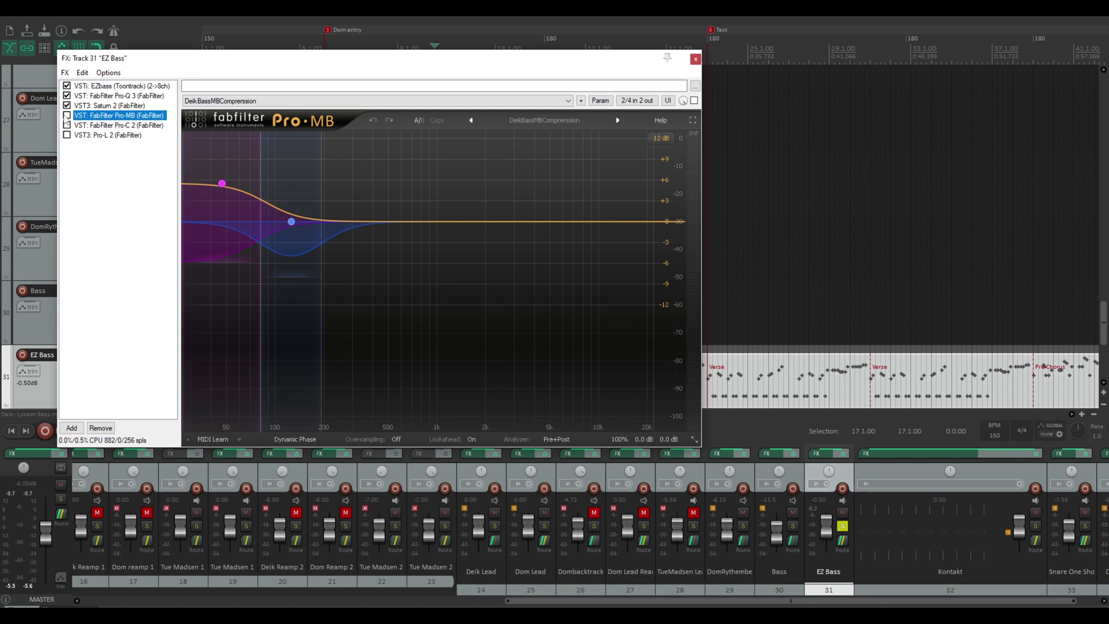
{"action": "left_click", "coordinate": [67, 125]}
{"action": "key", "text": "space"}
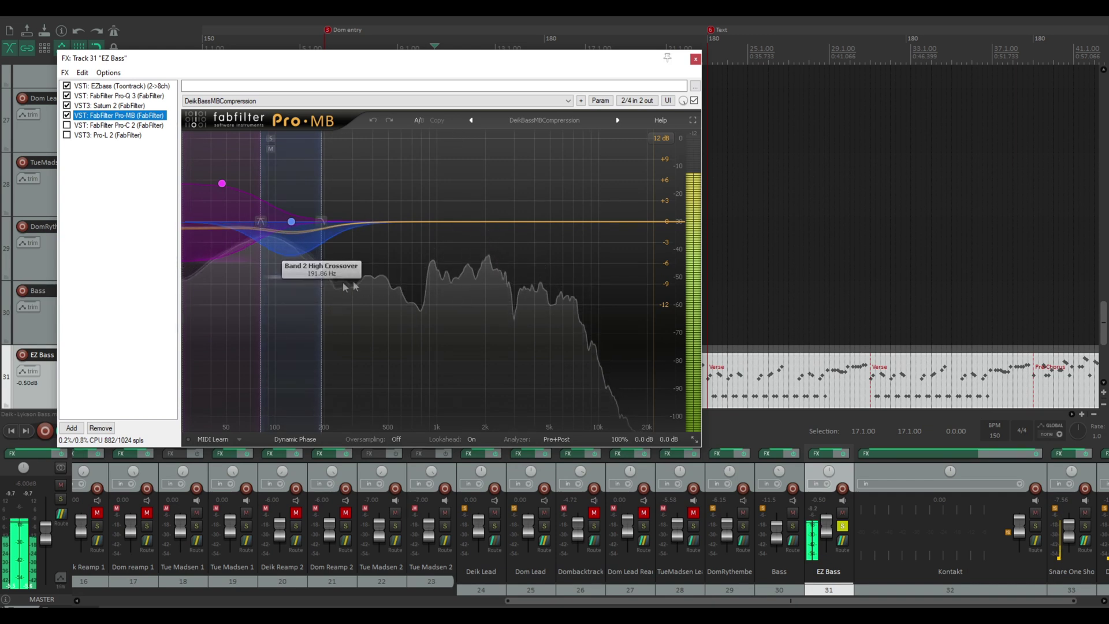
{"action": "key", "text": "space"}
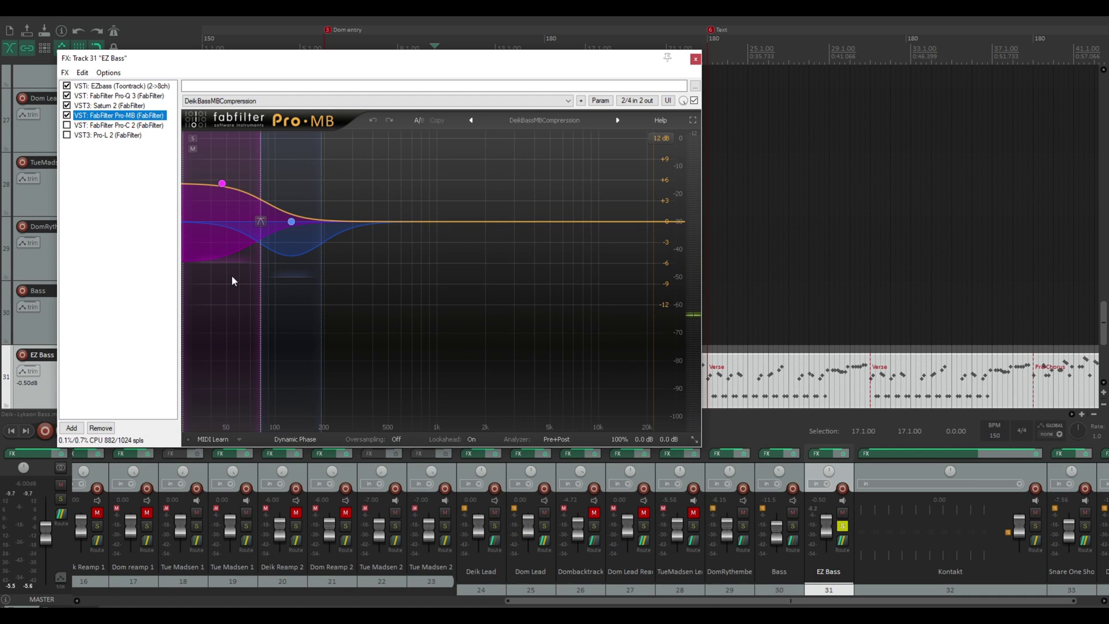
Inspect Pro-MB's lowest band and watch the multiband compression respond during another playback of the bass.
{"action": "mouse_move", "coordinate": [224, 185]}
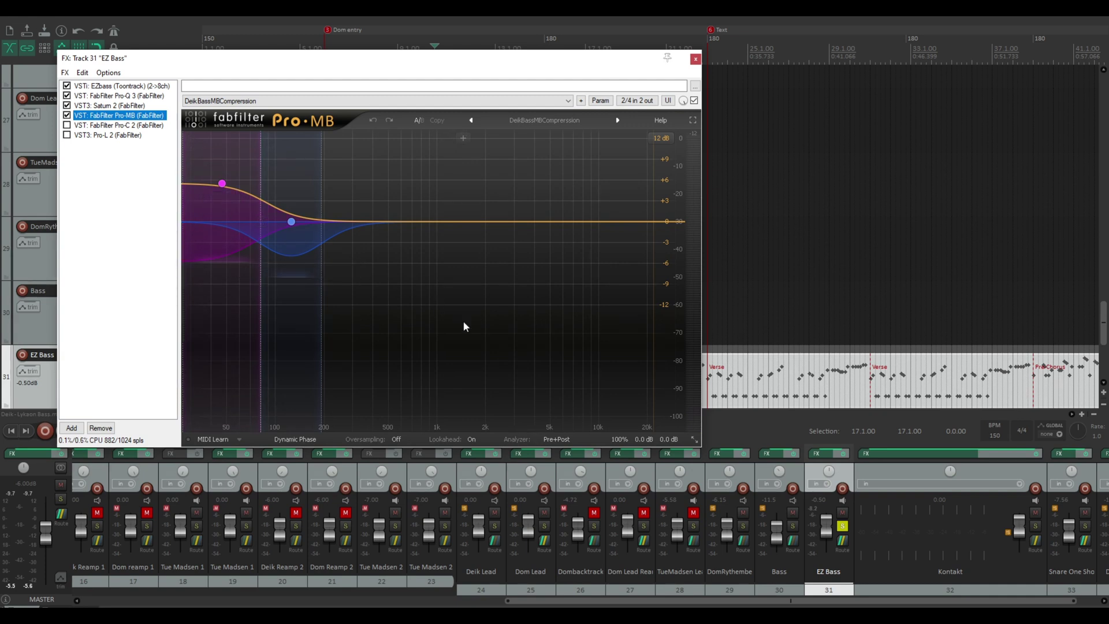
{"action": "key", "text": "space"}
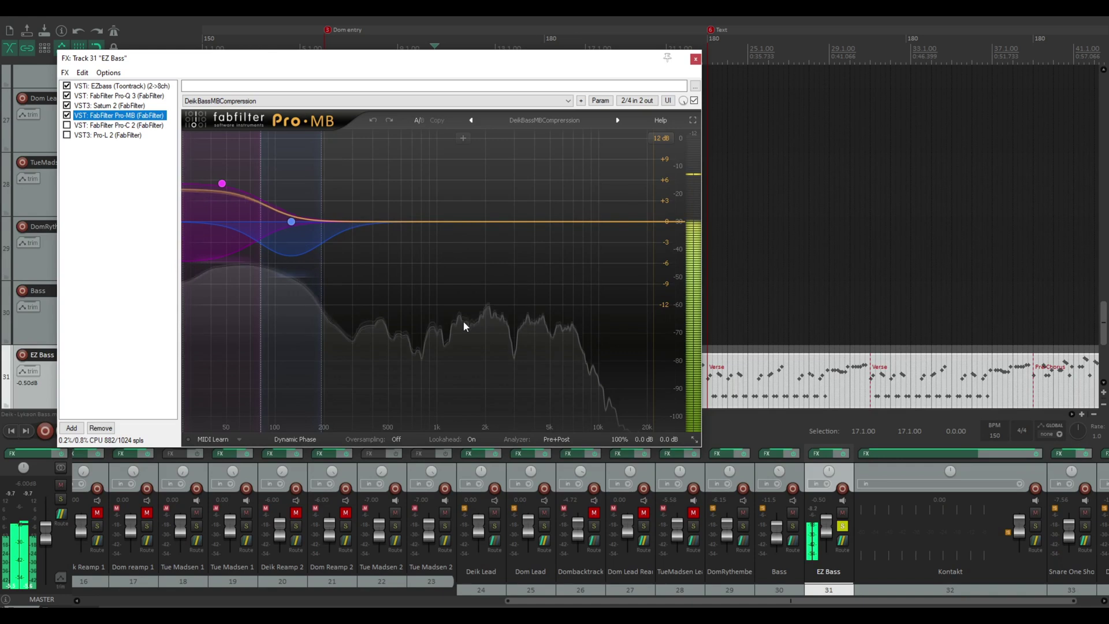
{"action": "key", "text": "space"}
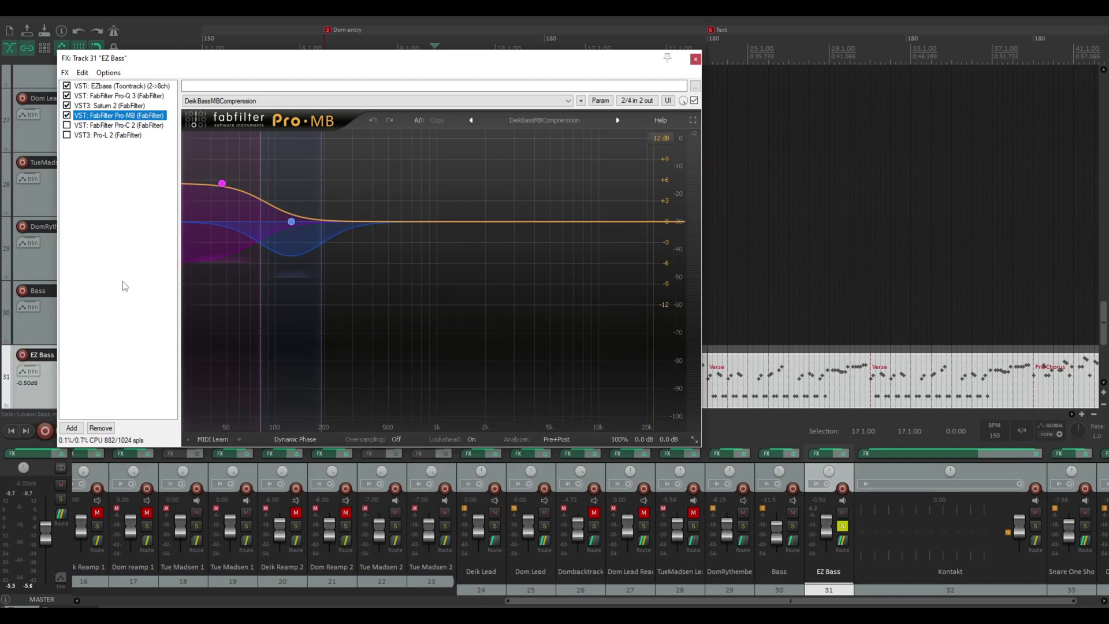
Enable the FabFilter Pro-C 2 compressor on the EZ Bass track and choose its bass preset Upright Bass Groovy bM.
{"action": "left_click", "coordinate": [67, 126]}
{"action": "left_click", "coordinate": [80, 125]}
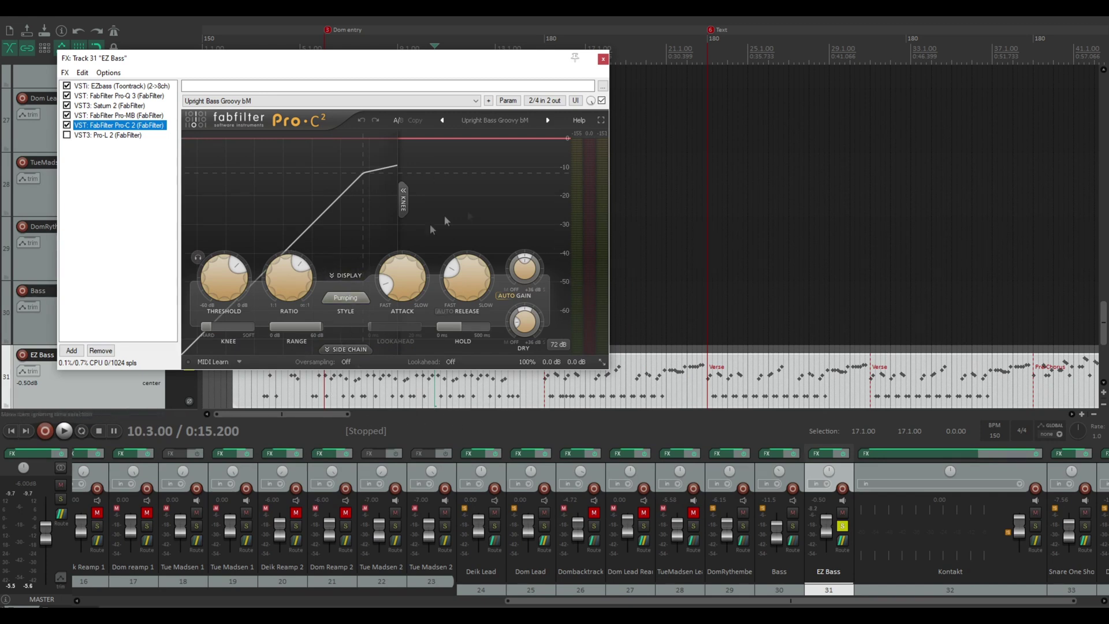
{"action": "left_click", "coordinate": [493, 122]}
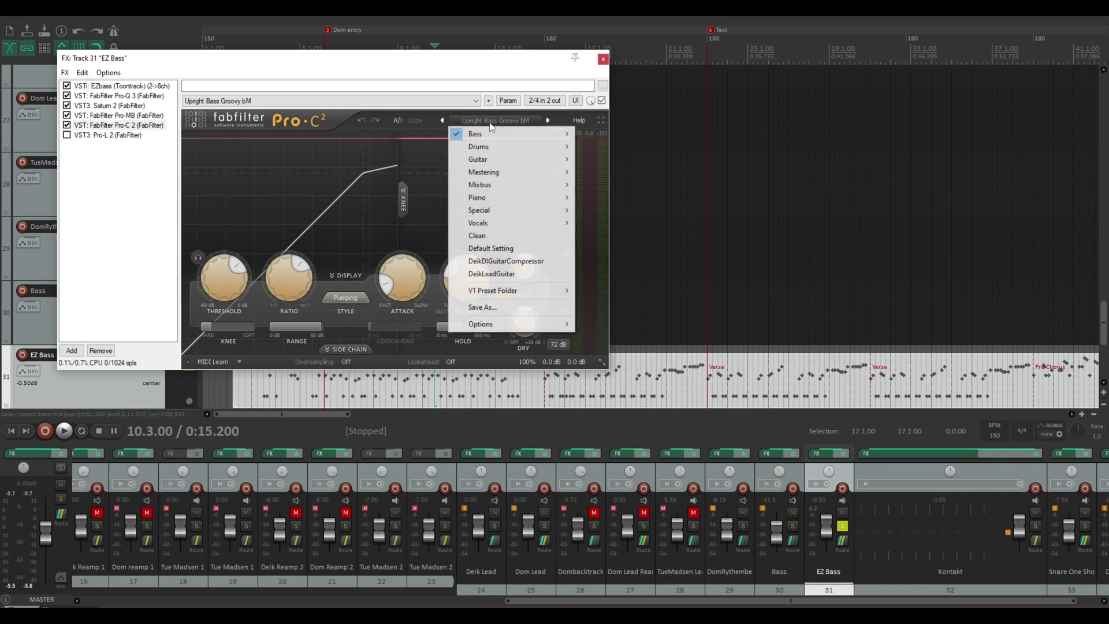
{"action": "mouse_move", "coordinate": [500, 134]}
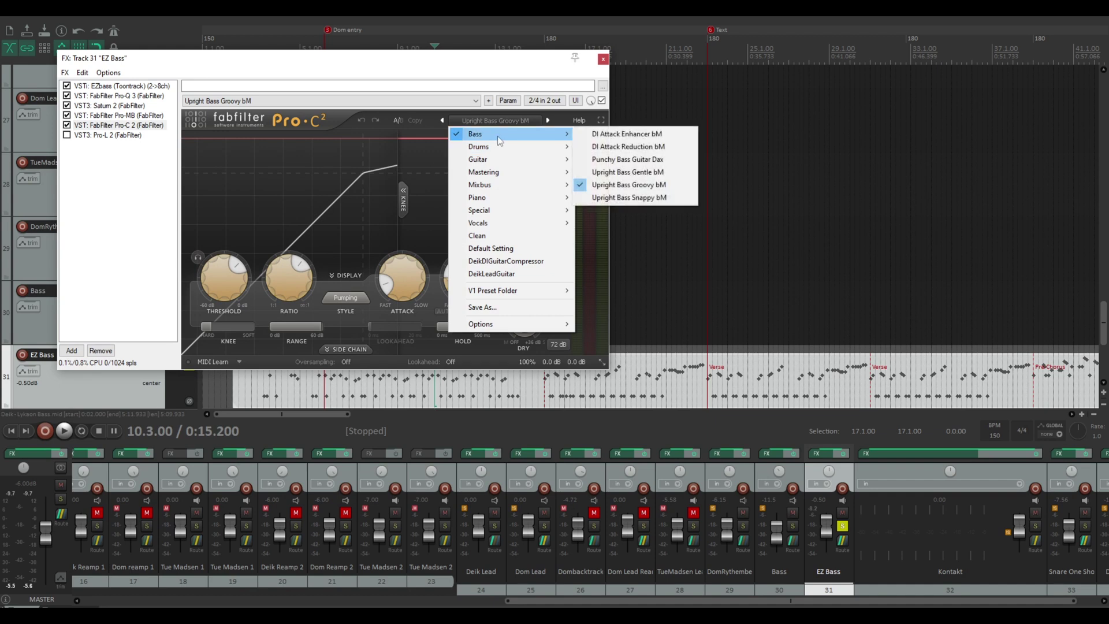
{"action": "left_click", "coordinate": [679, 184]}
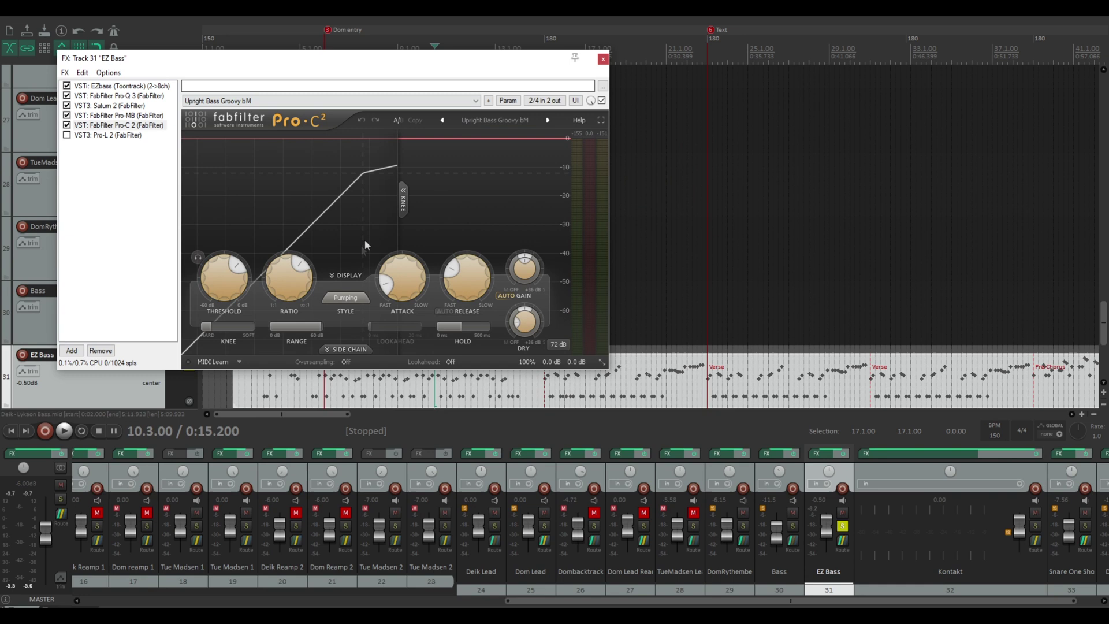
Choose the Pumping style in Pro-C 2 and compare the soloed bass with the compressor bypassed and enabled during playback.
{"action": "left_click", "coordinate": [352, 301]}
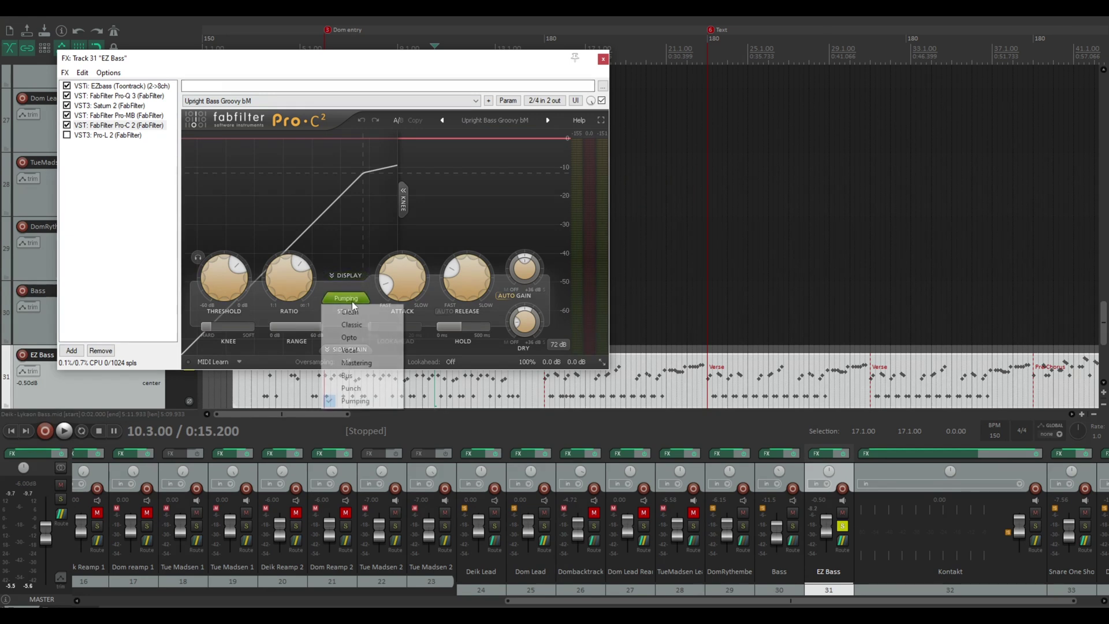
{"action": "left_click", "coordinate": [367, 399]}
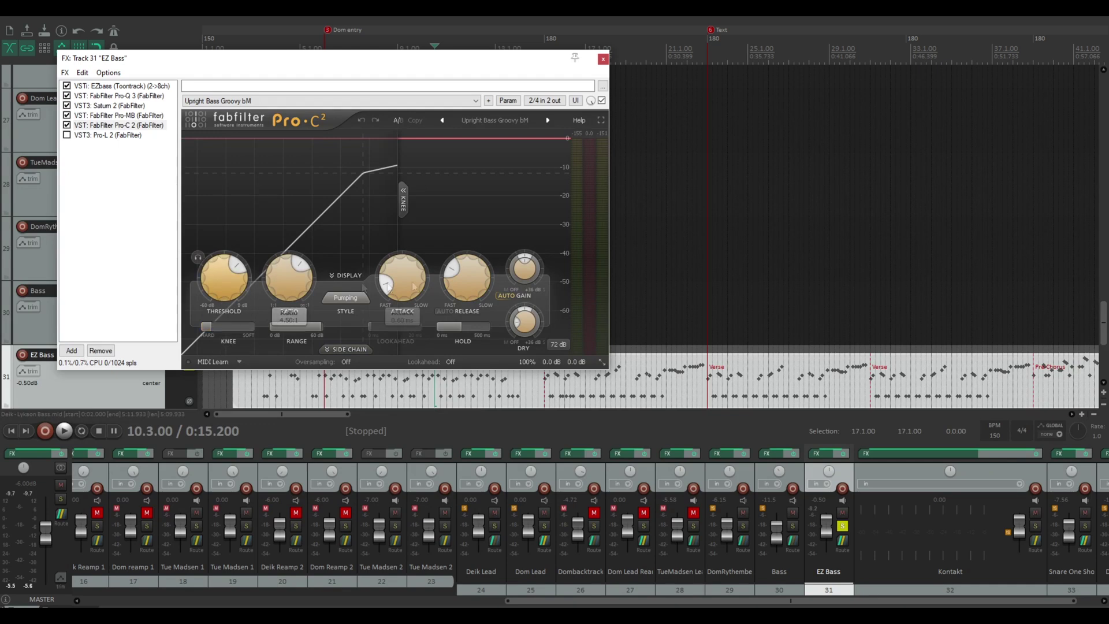
{"action": "left_click", "coordinate": [67, 125]}
{"action": "key", "text": "space"}
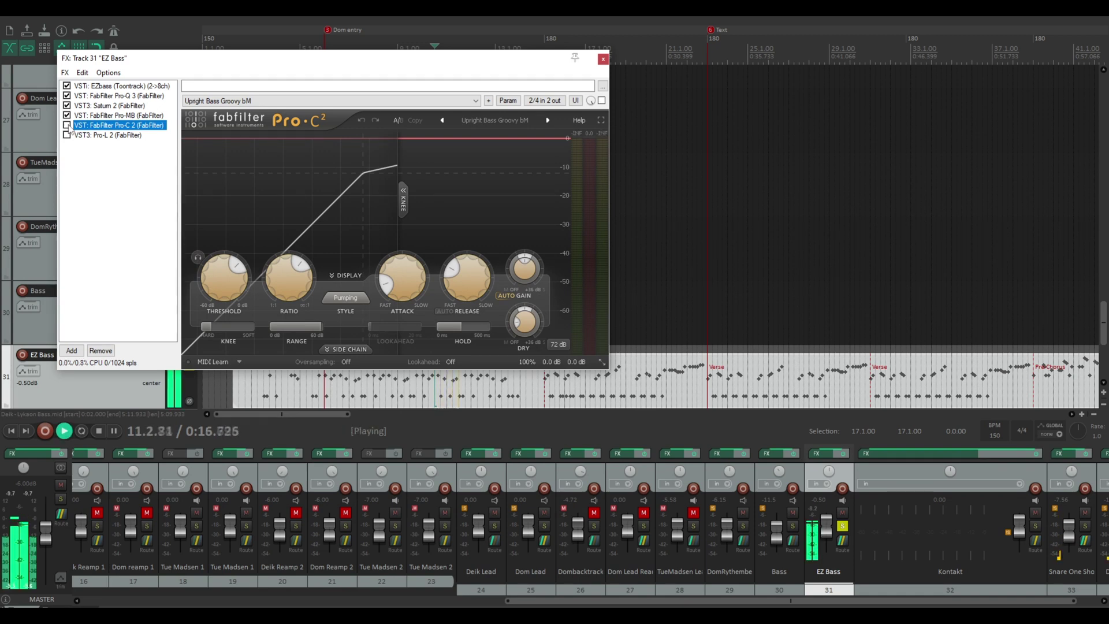
{"action": "left_click", "coordinate": [67, 125]}
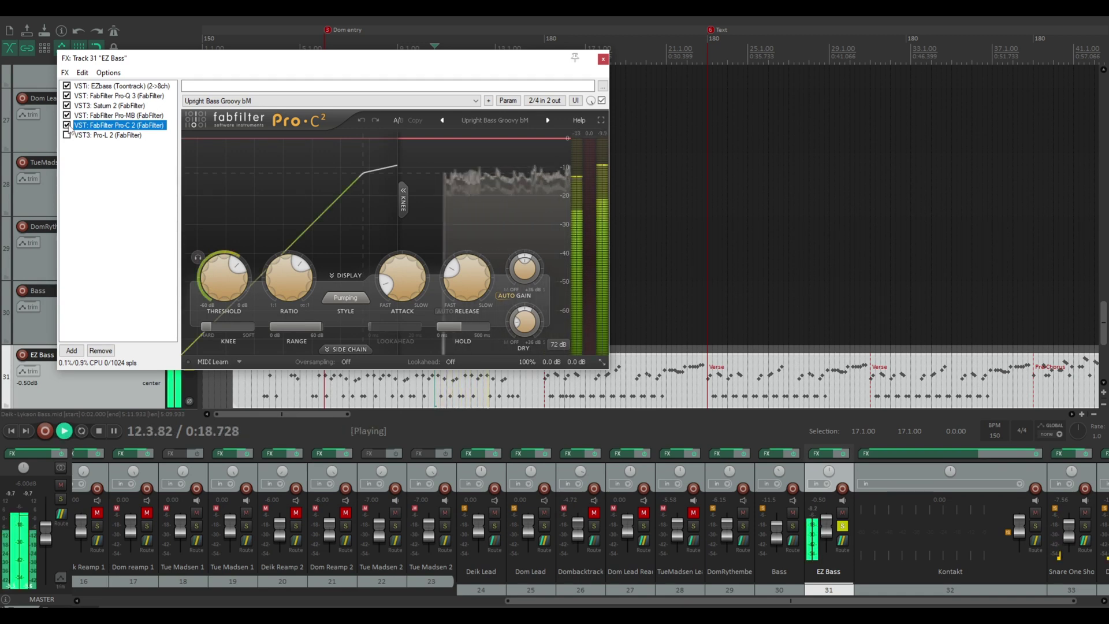
{"action": "left_click", "coordinate": [67, 125]}
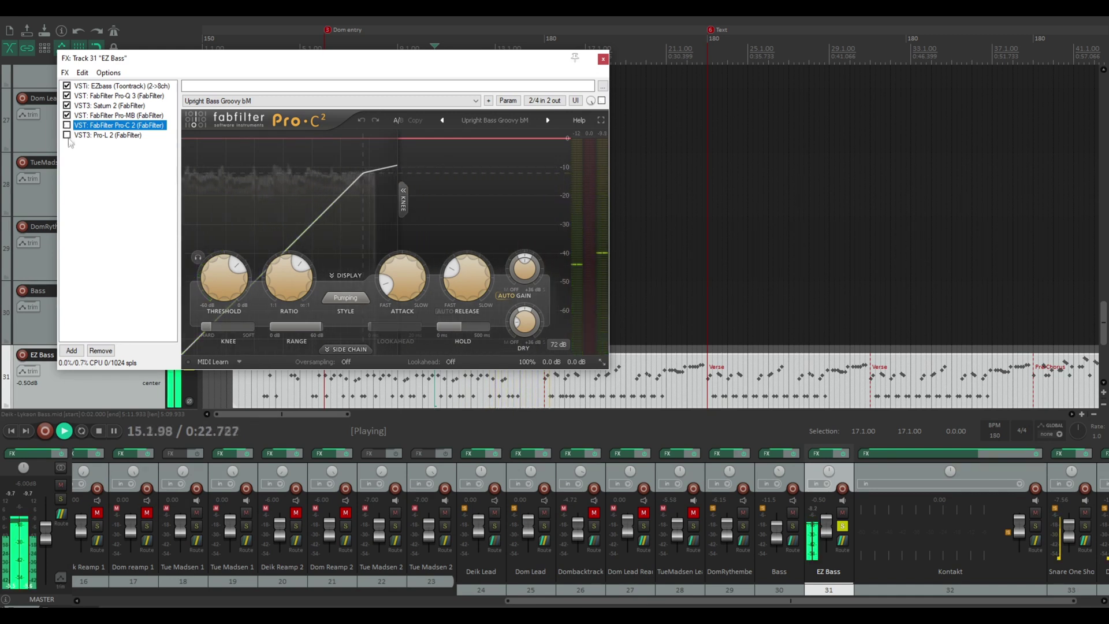
{"action": "left_click", "coordinate": [67, 126]}
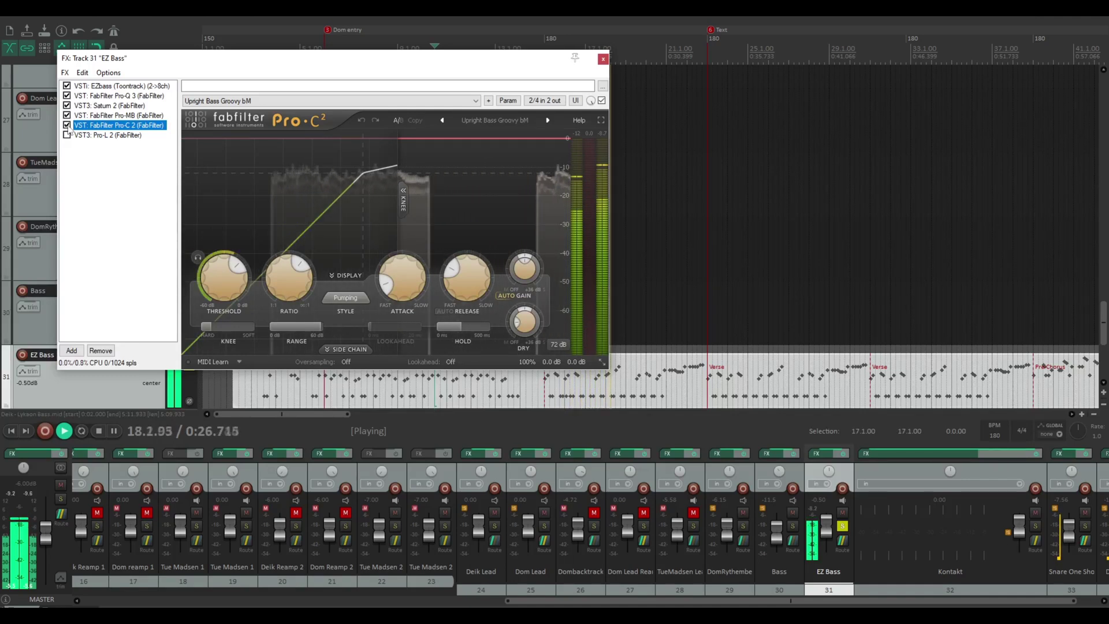
{"action": "left_click", "coordinate": [67, 125]}
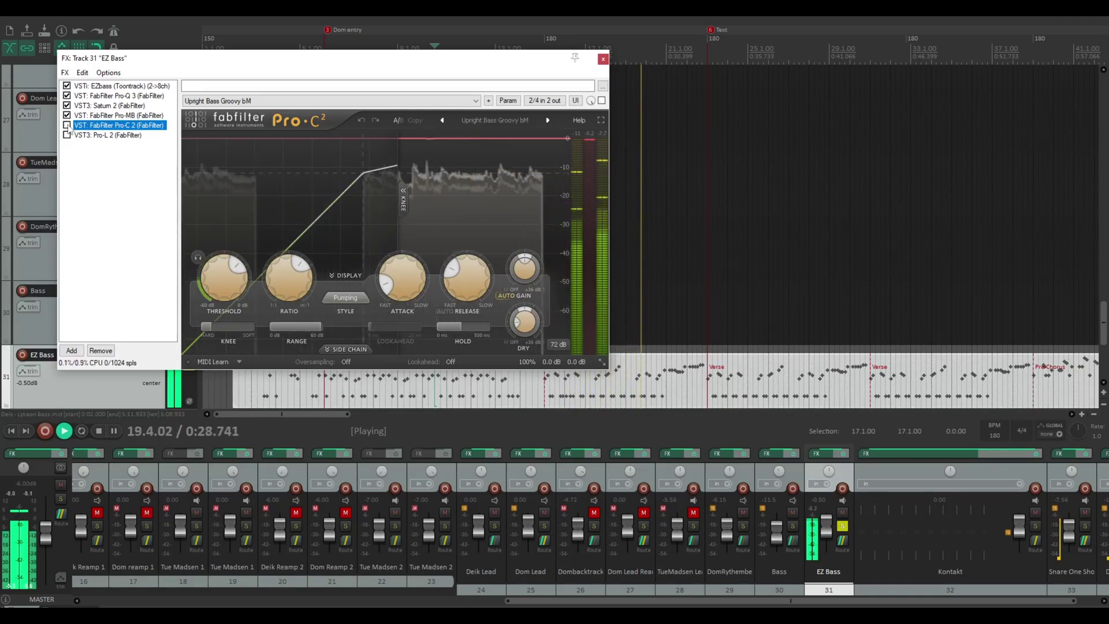
{"action": "left_click", "coordinate": [67, 125]}
{"action": "key", "text": "space"}
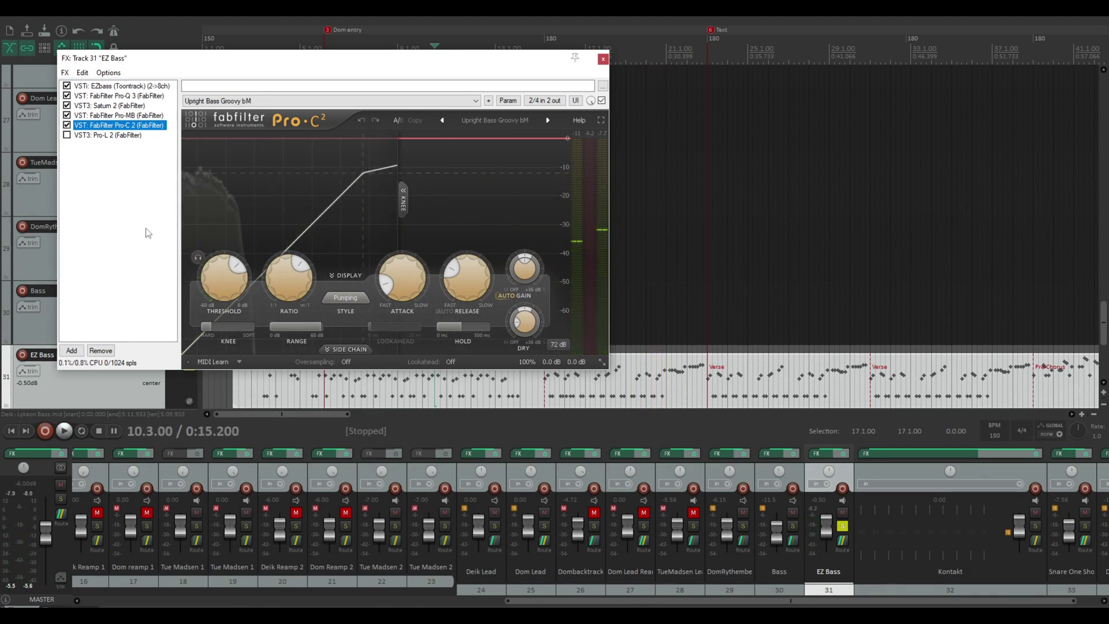
Load Pro-L 2's loud preset Hard Rock & Metal - Natural Loudness, enable the limiter on the EZ Bass track and play the bass.
{"action": "left_click", "coordinate": [75, 136]}
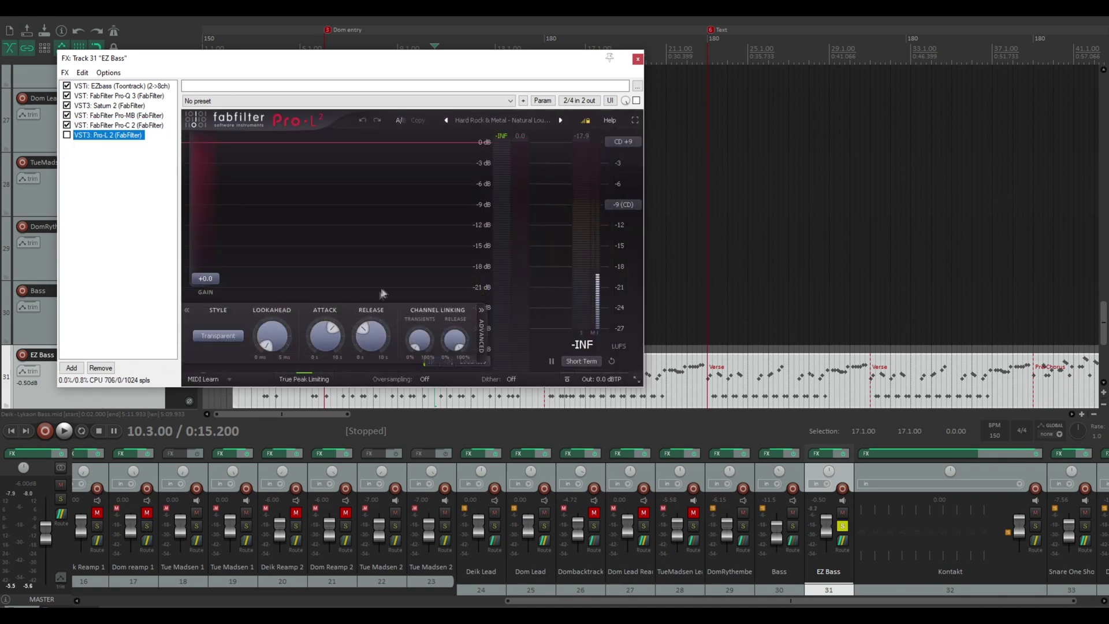
{"action": "left_click", "coordinate": [501, 120]}
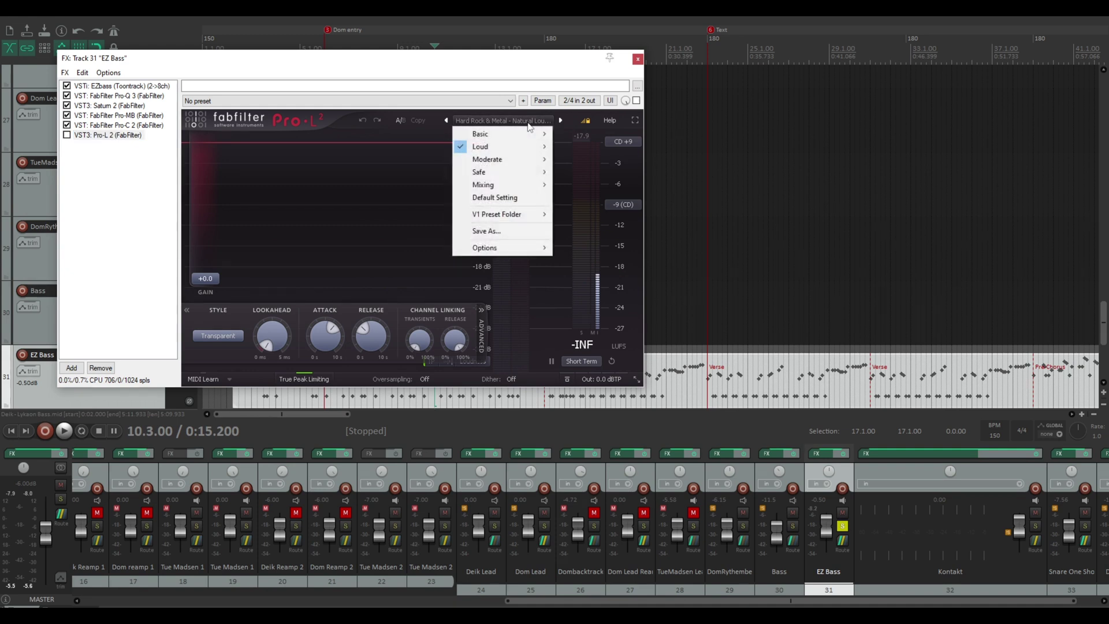
{"action": "mouse_move", "coordinate": [508, 148]}
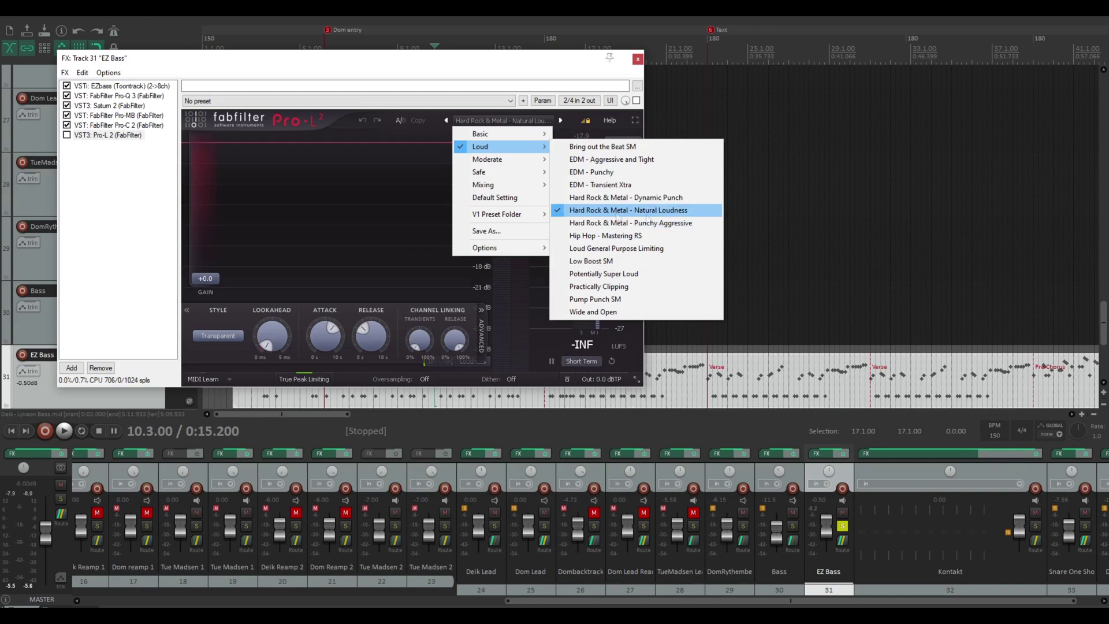
{"action": "left_click", "coordinate": [662, 211]}
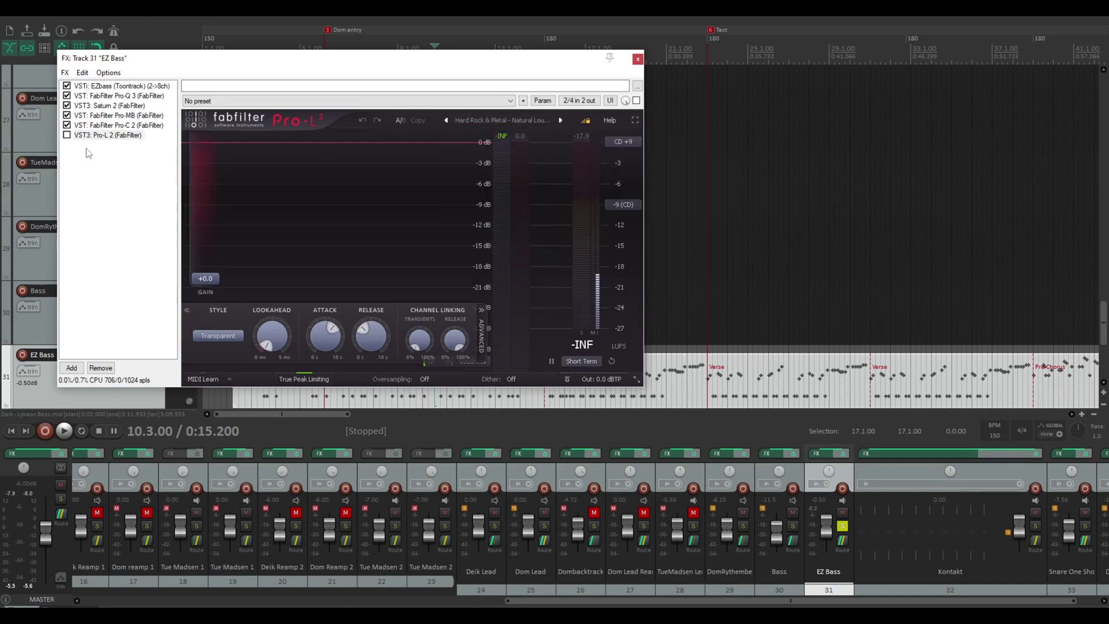
{"action": "left_click", "coordinate": [66, 134]}
{"action": "key", "text": "space"}
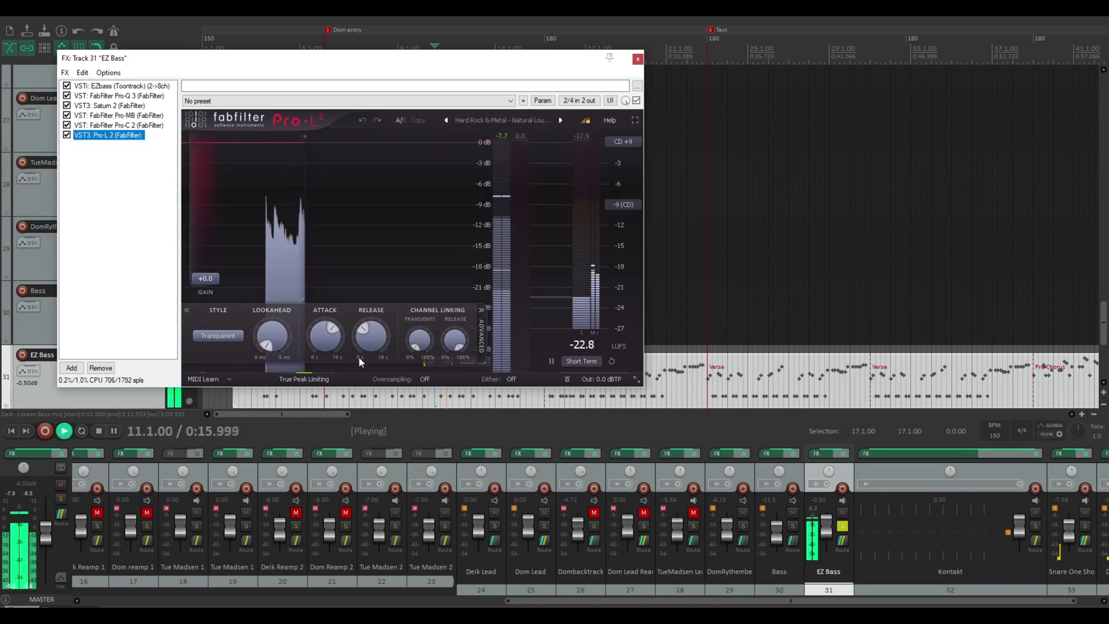
Bring up the EZbass instrument, stop playback and take the EZ Bass track out of solo.
{"action": "left_click", "coordinate": [123, 86]}
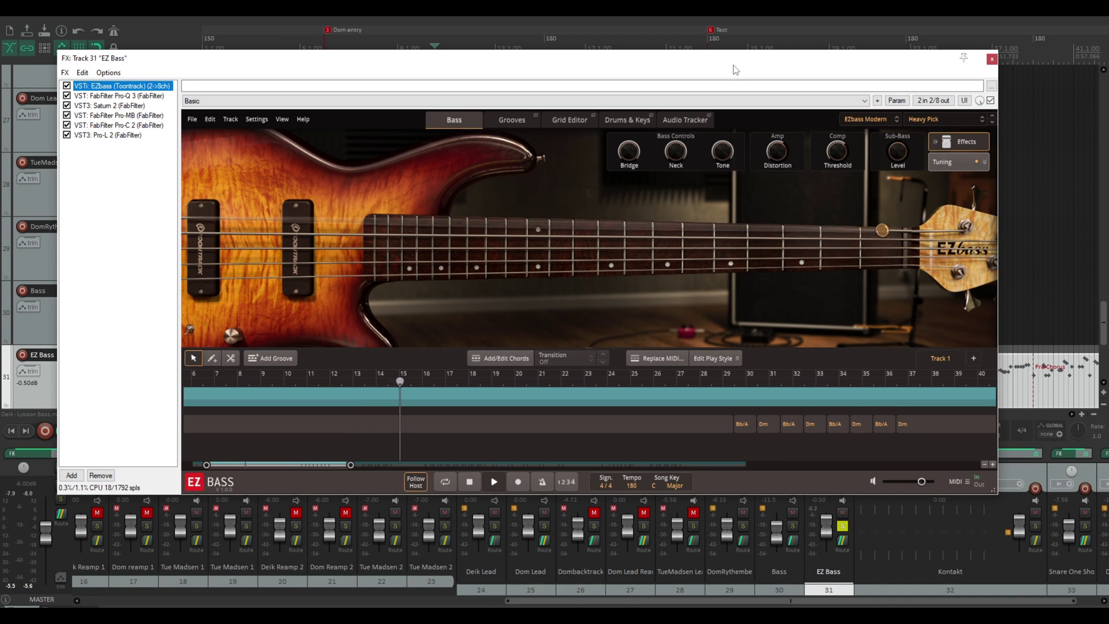
{"action": "key", "text": "space"}
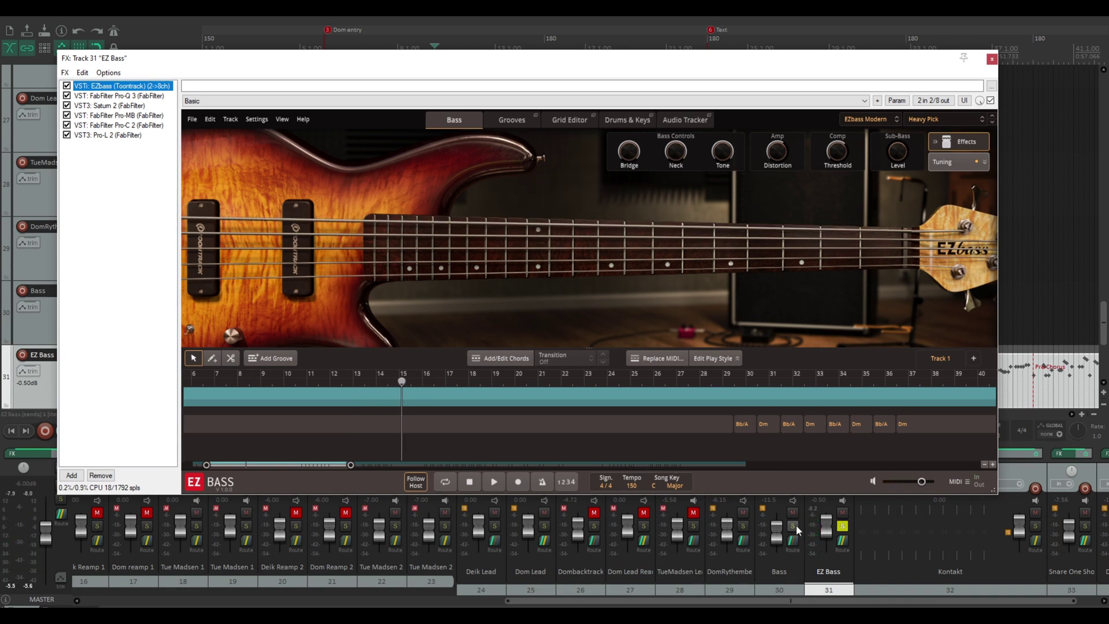
{"action": "left_click_drag", "start_coordinate": [932, 601], "coordinate": [1021, 602]}
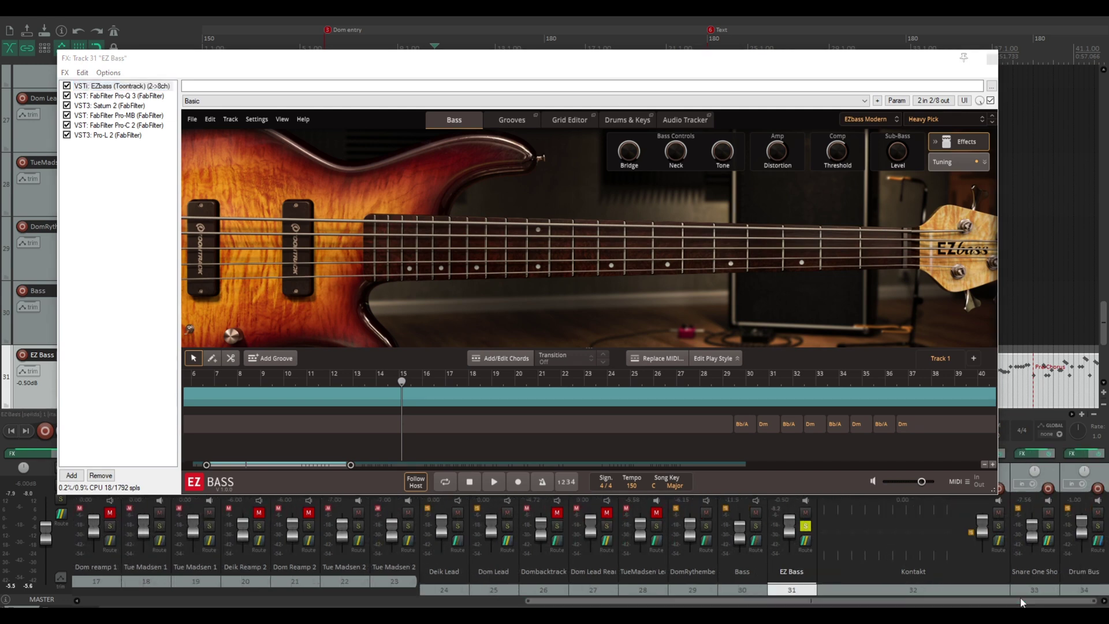
{"action": "left_click", "coordinate": [809, 526]}
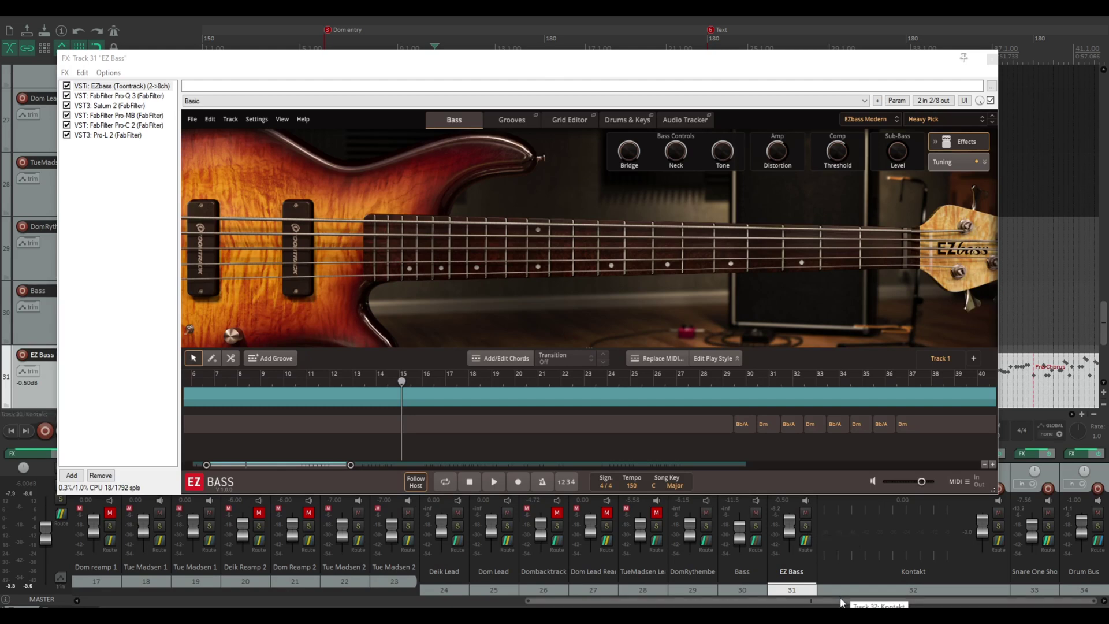
Play the mix without guitars, unmute the Guitars Bus partway through to hear them with the bass, and stop playback.
{"action": "left_click_drag", "start_coordinate": [841, 602], "coordinate": [460, 602]}
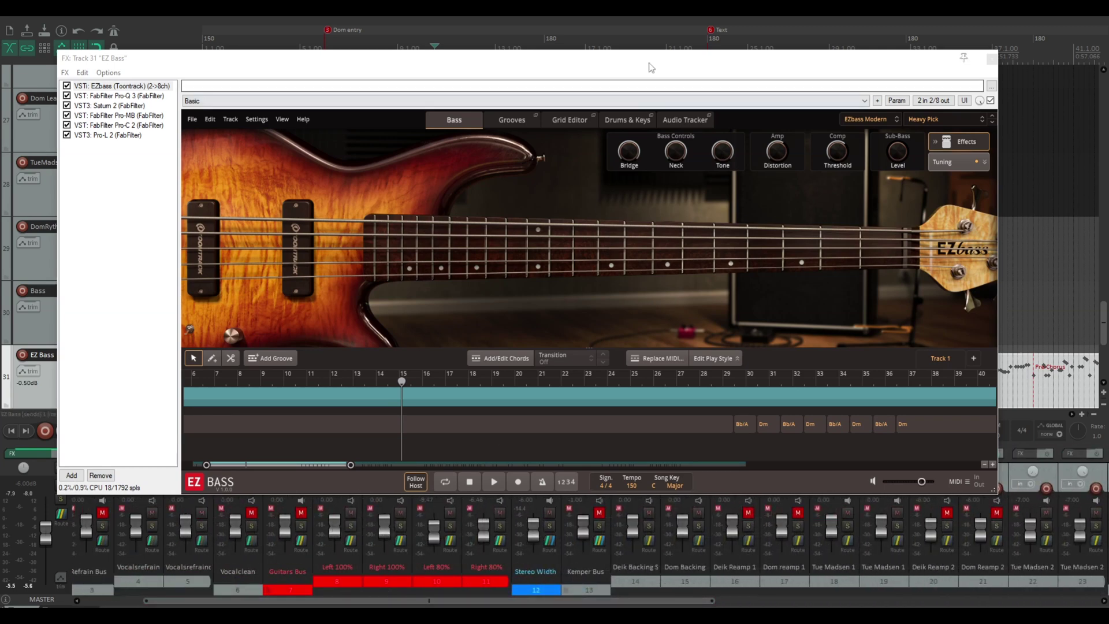
{"action": "key", "text": "space"}
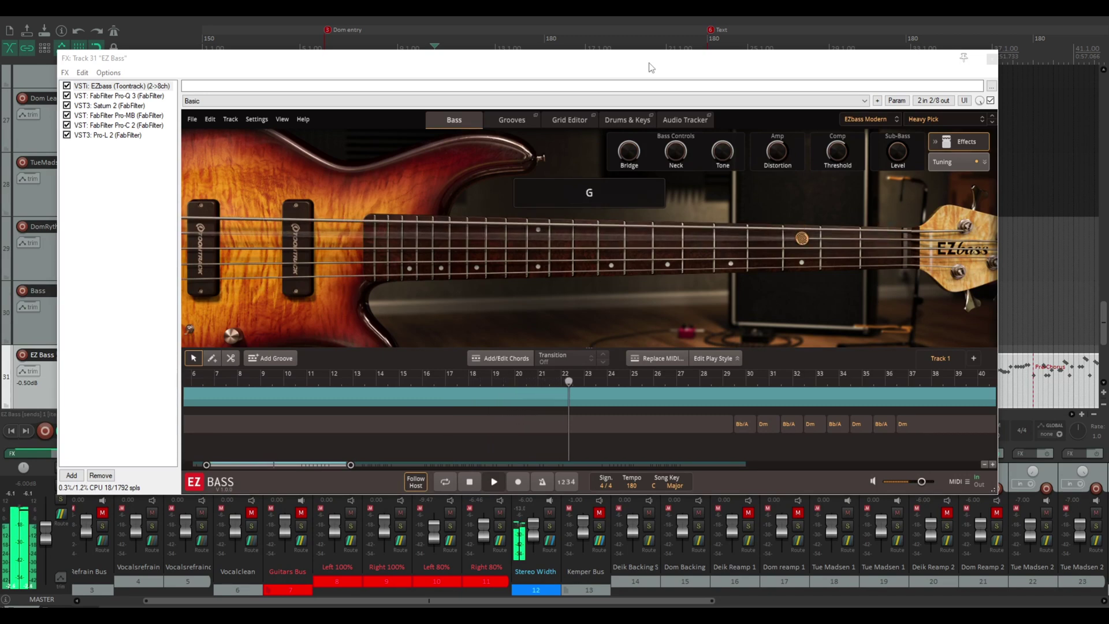
{"action": "left_click", "coordinate": [301, 513]}
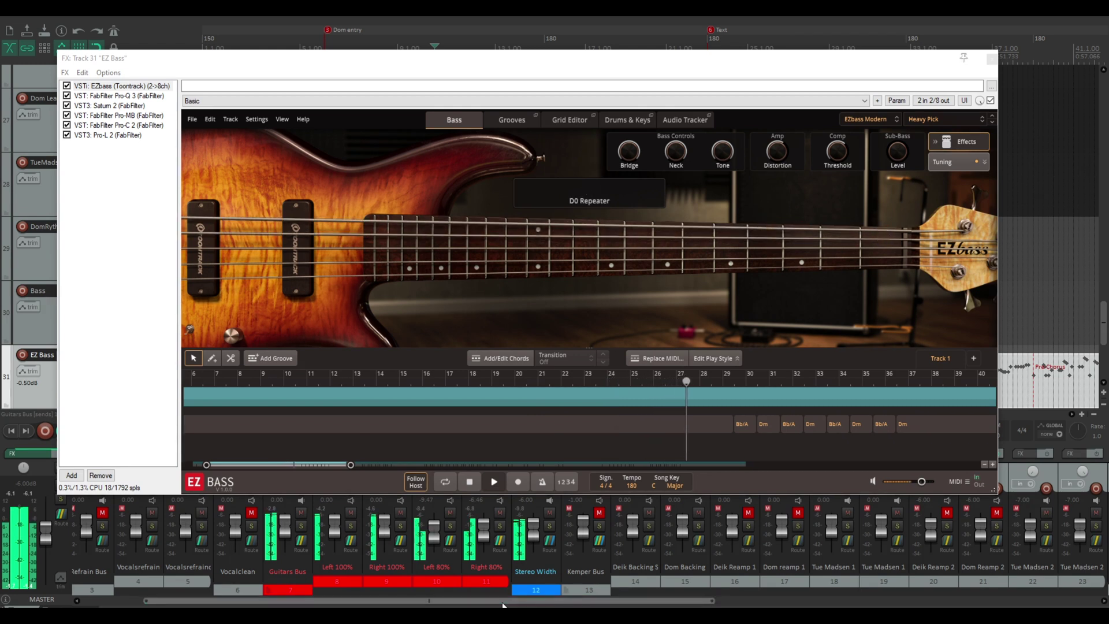
{"action": "key", "text": "space"}
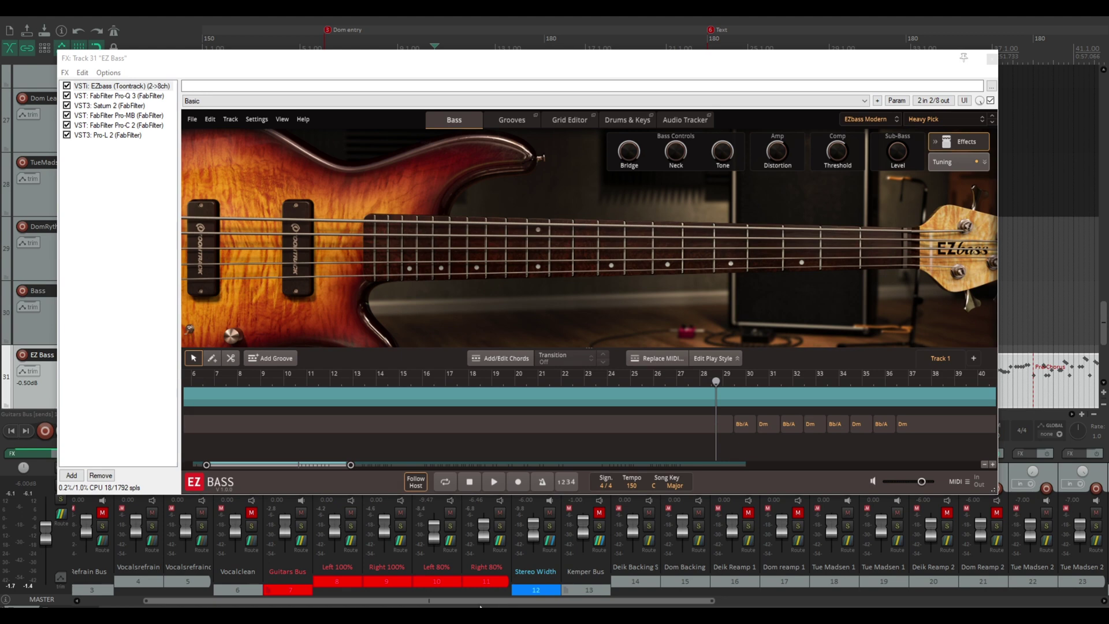
Compare the full mix with and without the bass by repeatedly muting and unmuting the EZ Bass track during playback.
{"action": "left_click_drag", "start_coordinate": [460, 604], "coordinate": [529, 605]}
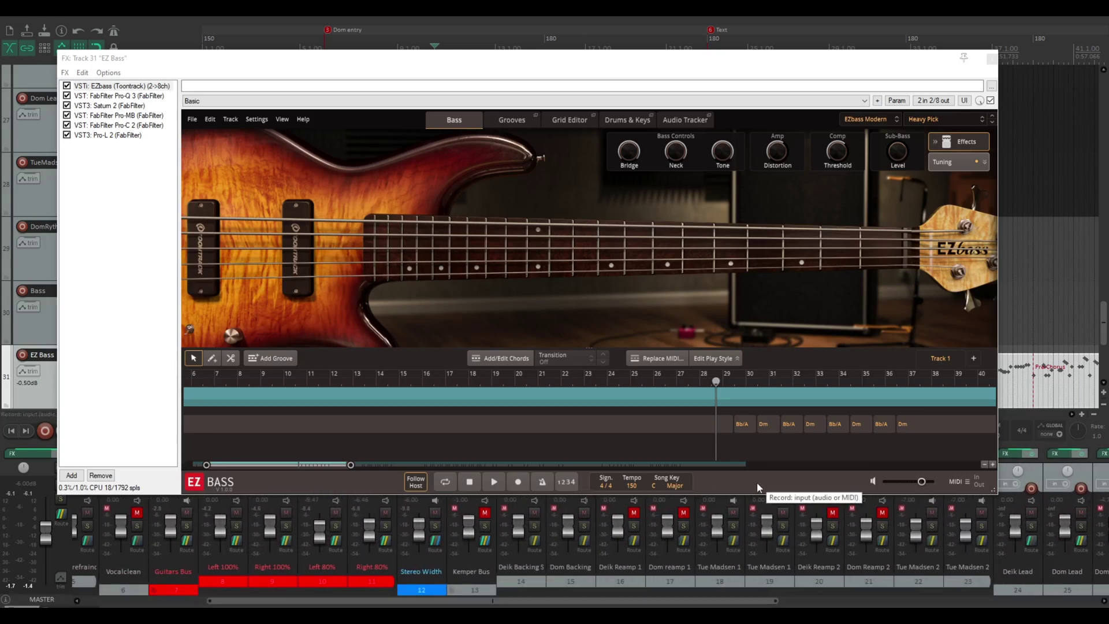
{"action": "left_click_drag", "start_coordinate": [507, 604], "coordinate": [823, 602]}
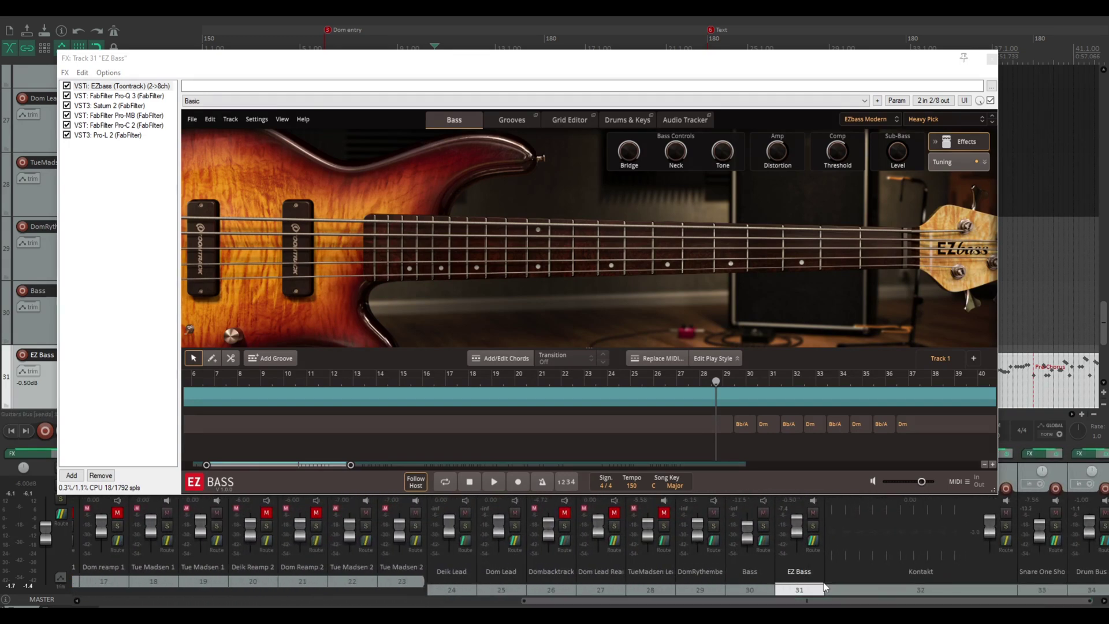
{"action": "left_click", "coordinate": [815, 511]}
{"action": "left_click", "coordinate": [814, 511]}
{"action": "key", "text": "space"}
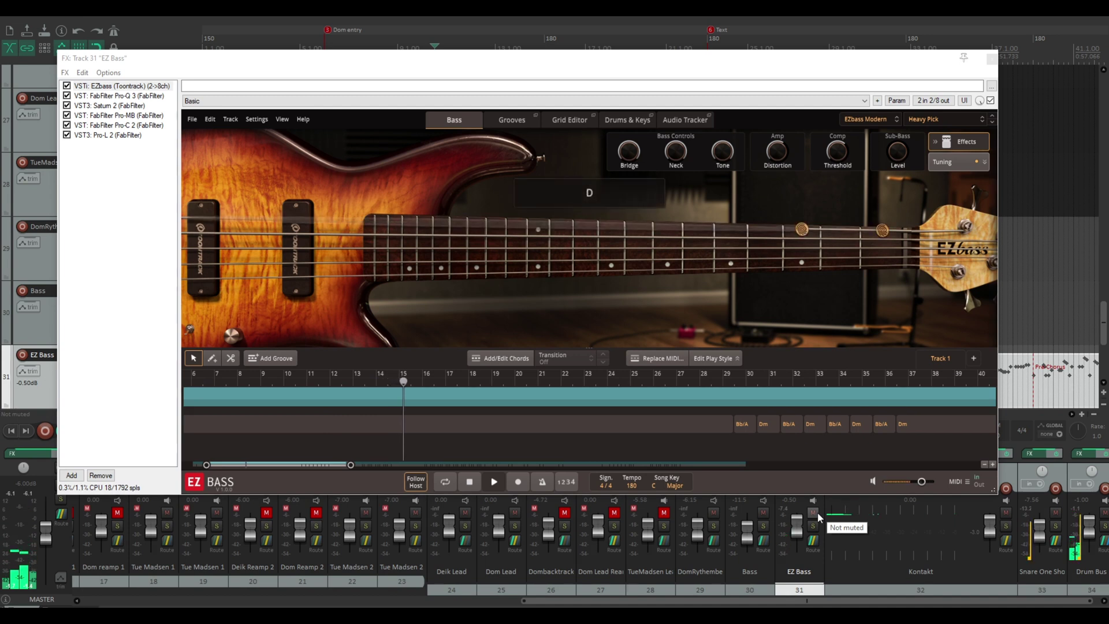
{"action": "left_click", "coordinate": [813, 513]}
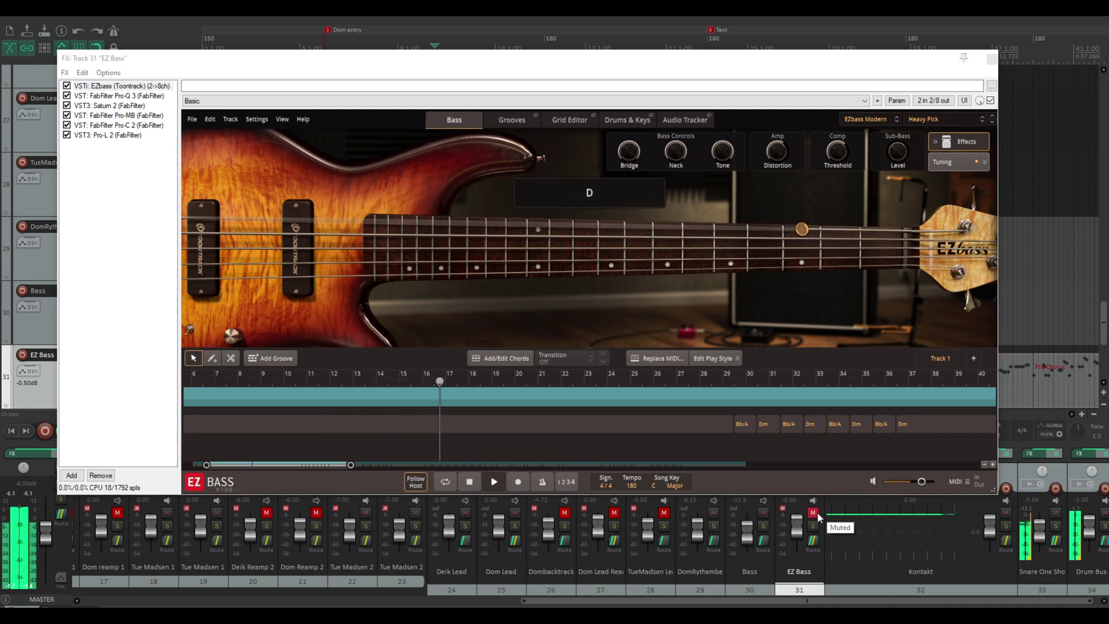
{"action": "left_click", "coordinate": [814, 513]}
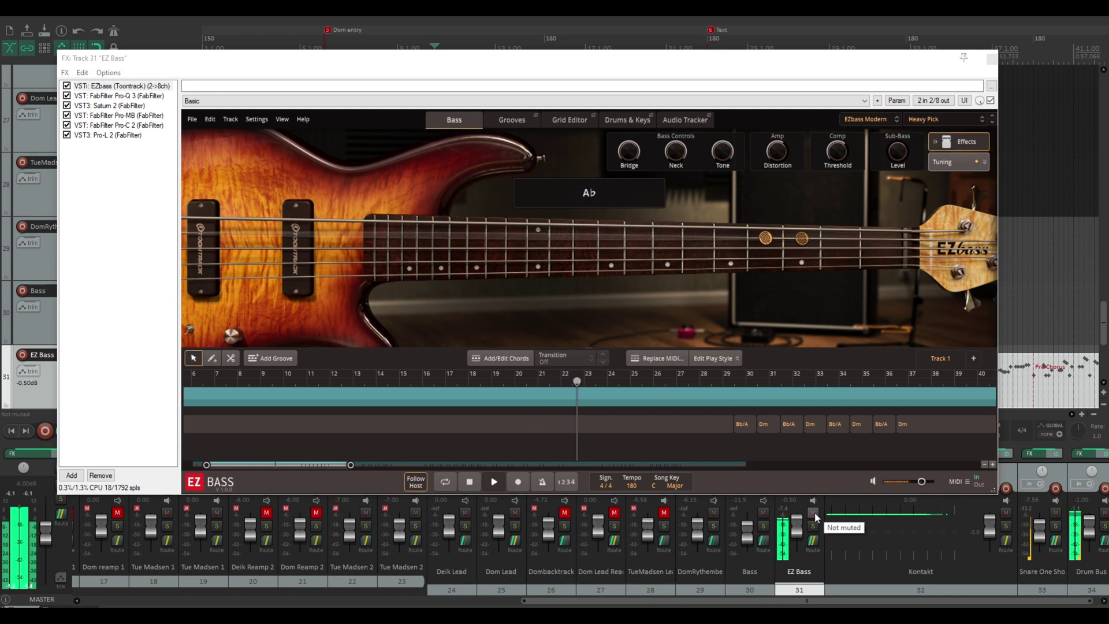
{"action": "left_click", "coordinate": [813, 513]}
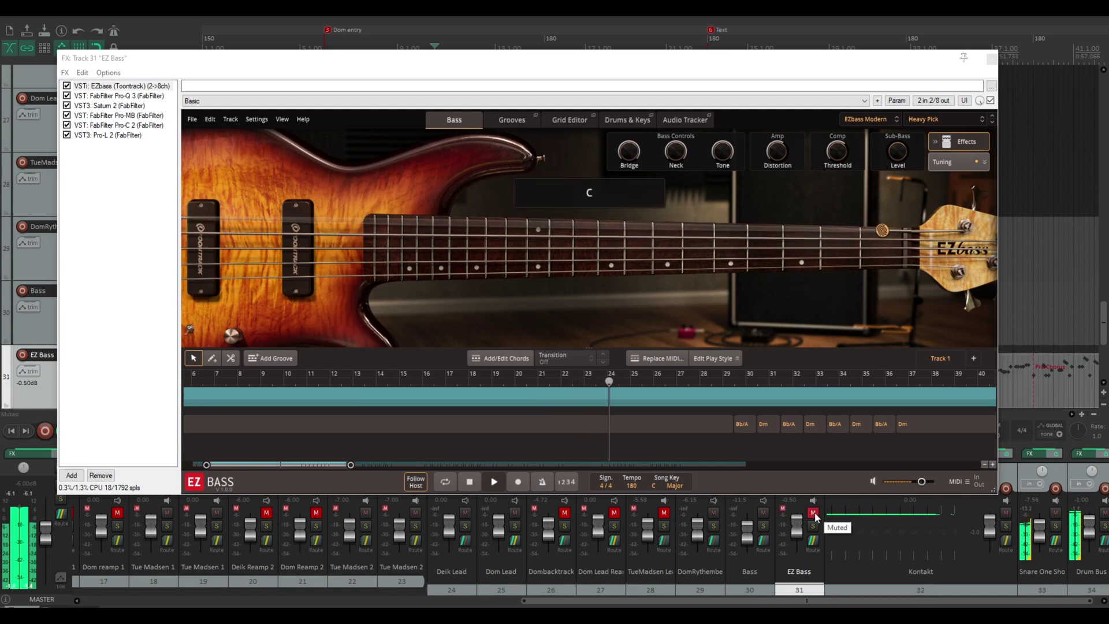
{"action": "left_click", "coordinate": [813, 512]}
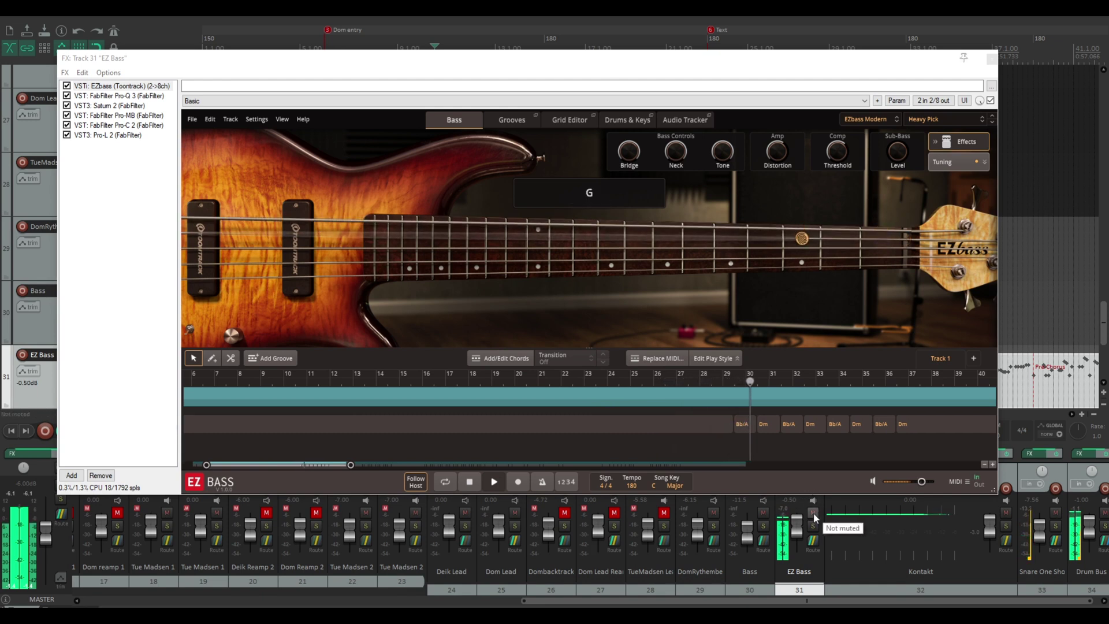
{"action": "left_click", "coordinate": [813, 513]}
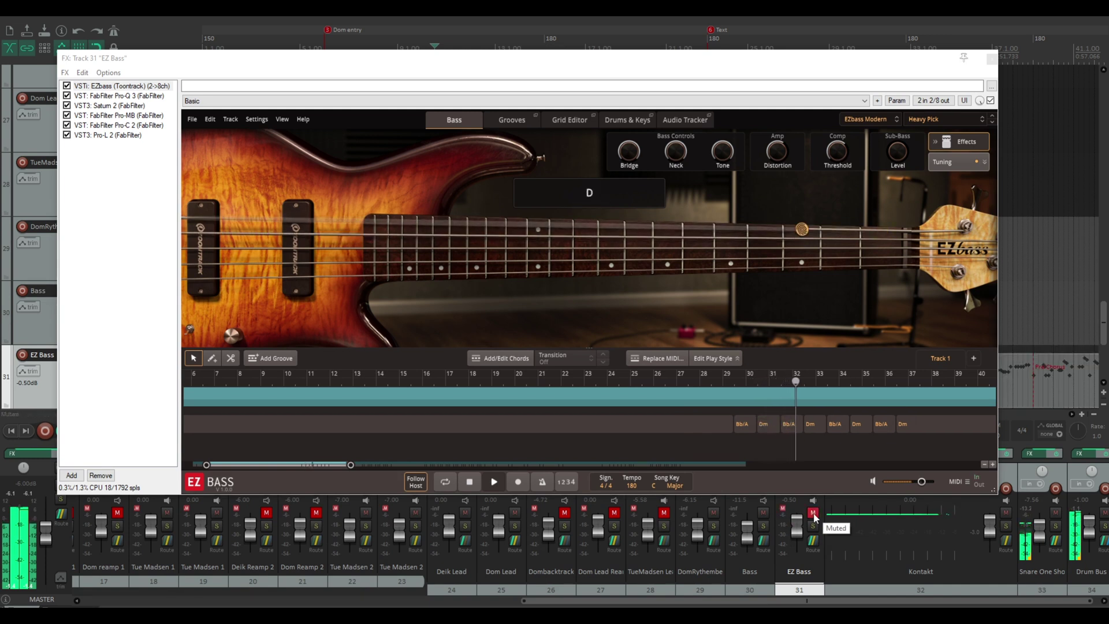
{"action": "left_click", "coordinate": [813, 513]}
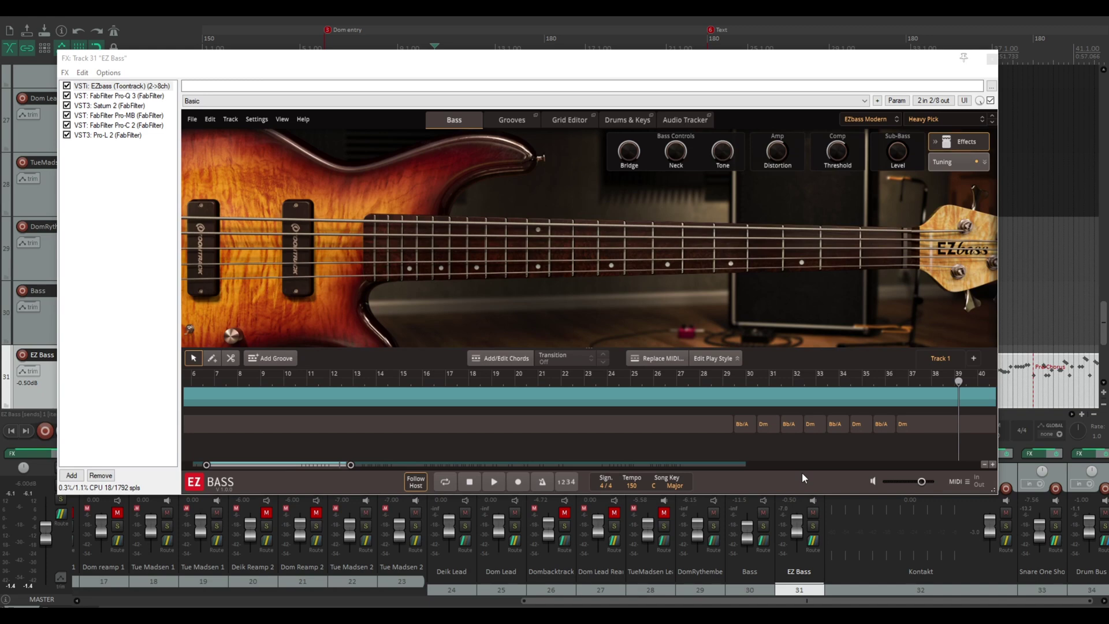
Show the FabFilter Pro-Q 3 equalizer curve in the EZ Bass track's effects chain.
{"action": "left_click", "coordinate": [128, 96]}
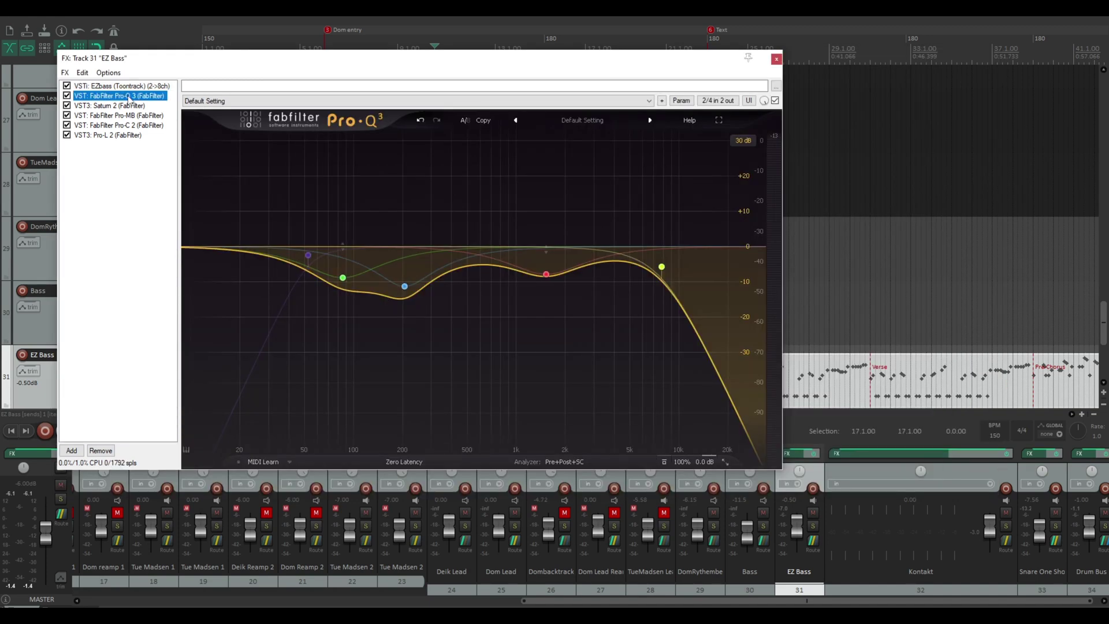